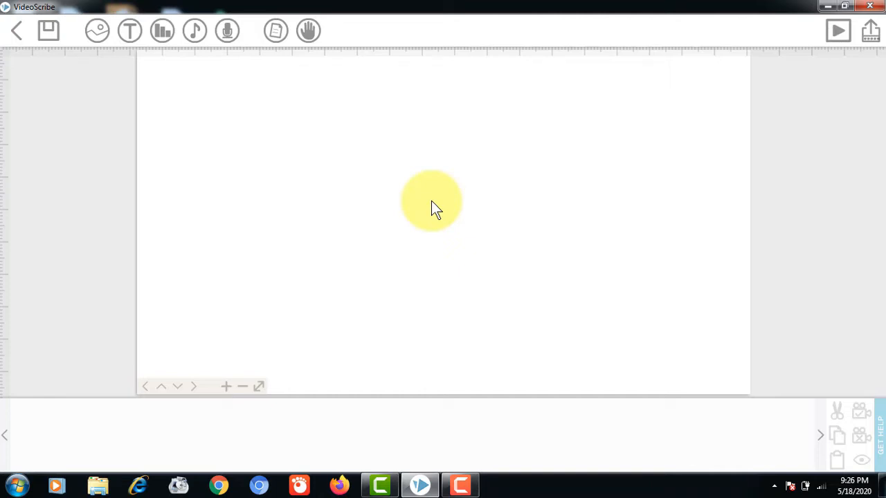
# Try the speckled, the dark chalkboard-like and the upper-row grey paper textures as the canvas background
pyautogui.click(277, 38)
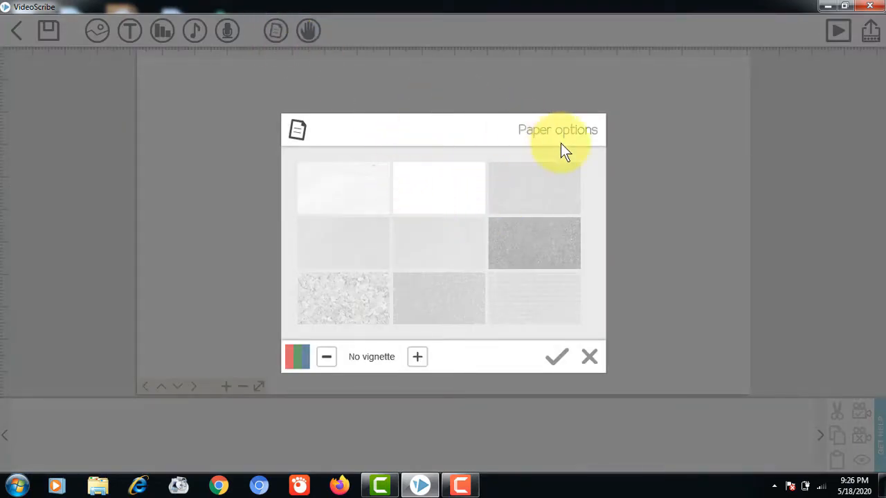
pyautogui.click(363, 299)
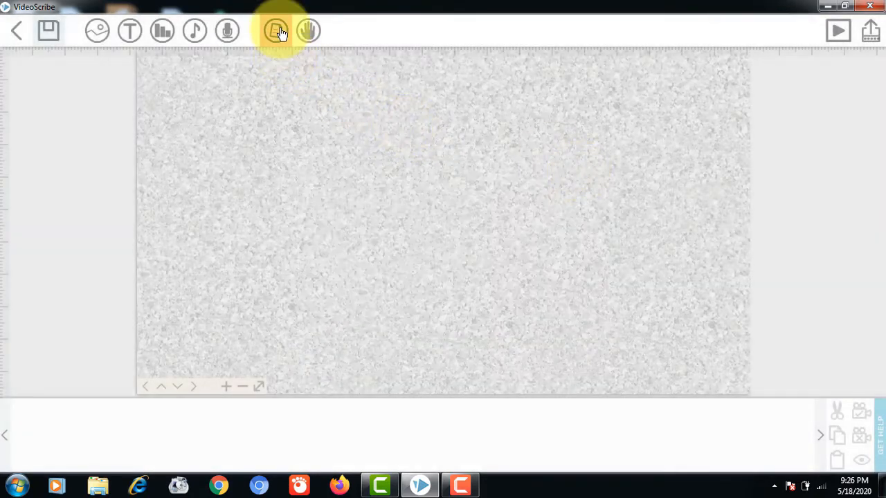
pyautogui.click(276, 31)
pyautogui.click(549, 253)
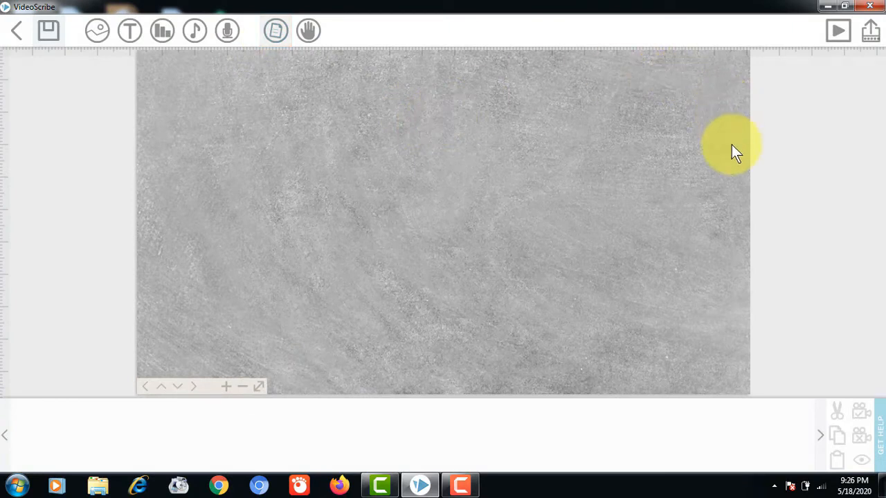
pyautogui.click(276, 34)
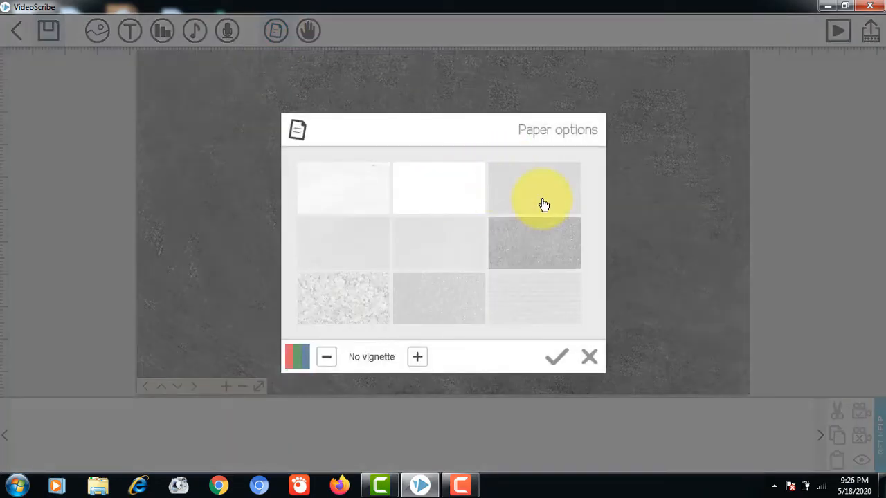
pyautogui.click(540, 200)
# Set the paper colour to light blue (87b0db) and apply the speckled texture to the canvas
pyautogui.click(276, 33)
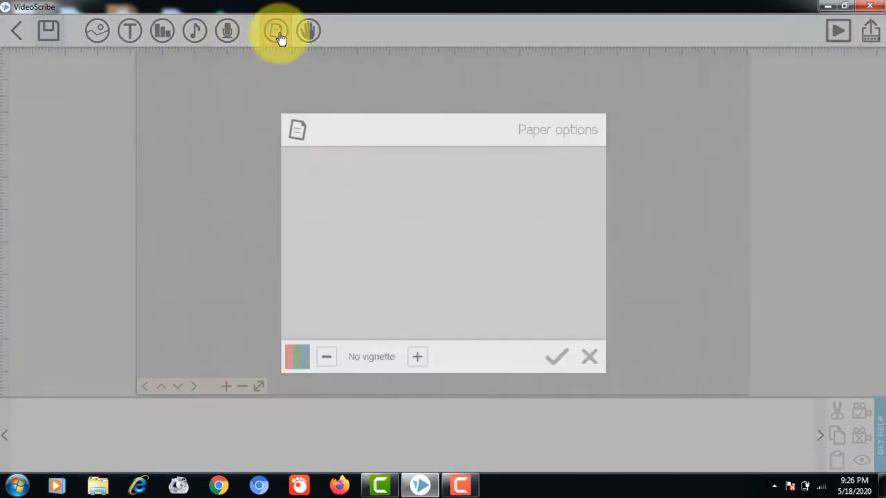
pyautogui.click(301, 363)
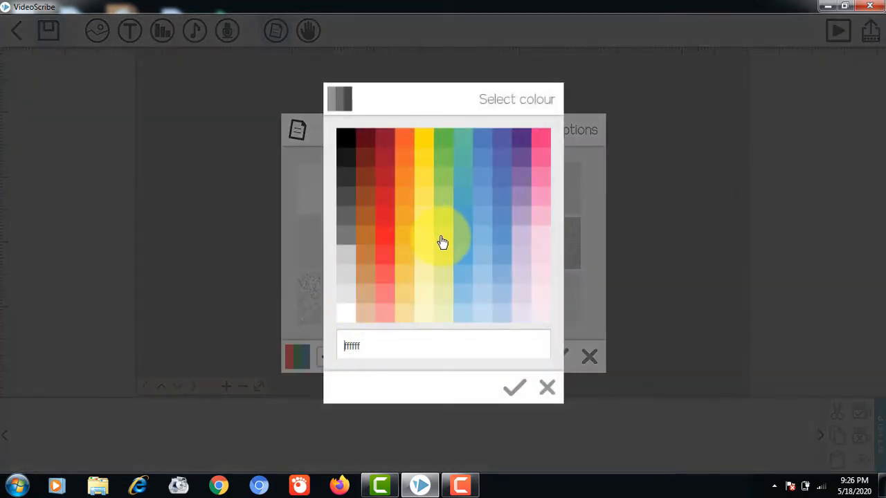
pyautogui.click(503, 275)
pyautogui.doubleClick(344, 301)
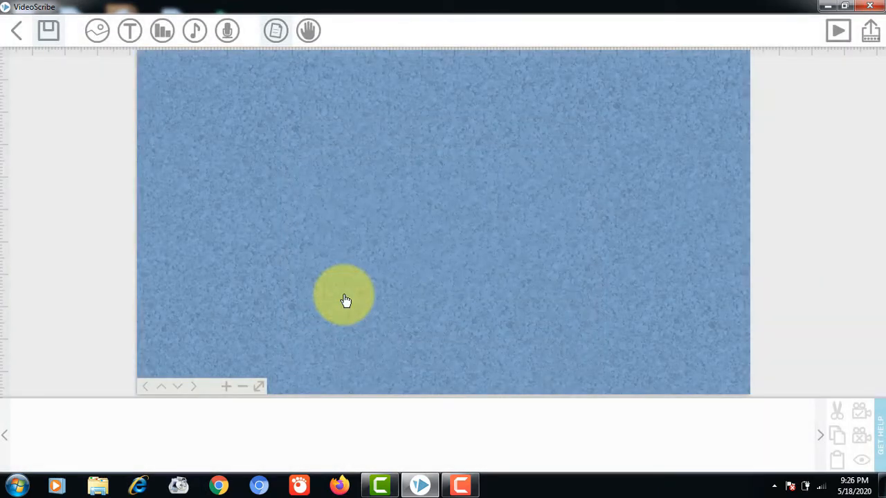
# Change the paper colour of the speckled background to yellow-green
pyautogui.click(276, 31)
pyautogui.click(288, 357)
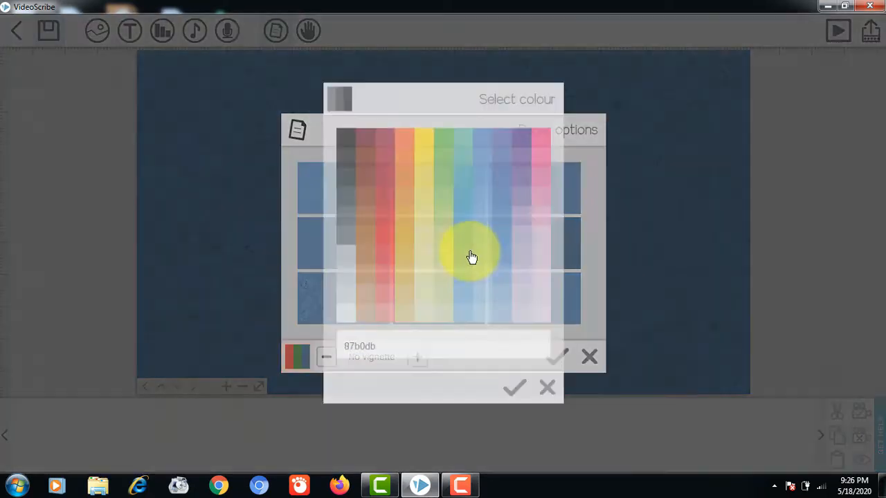
pyautogui.click(447, 244)
pyautogui.click(552, 357)
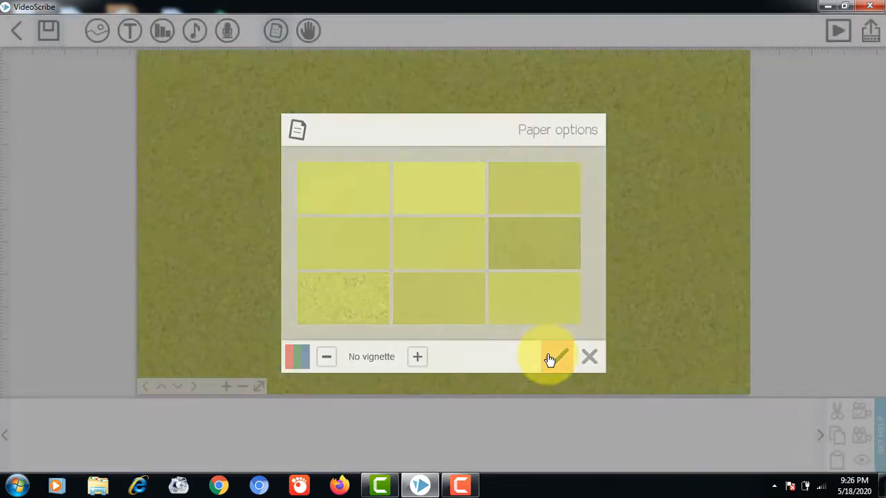
# Reset the paper colour to white, apply the speckled texture, and dismiss the Windows colour scheme message
pyautogui.click(276, 31)
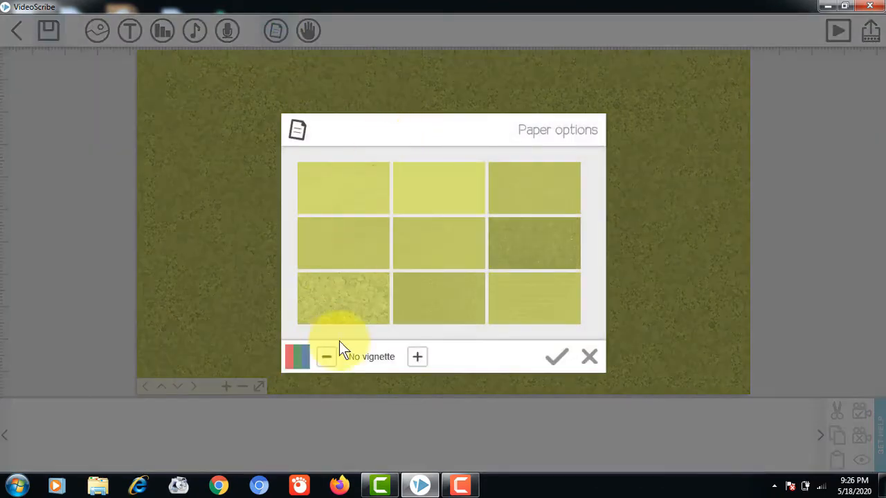
pyautogui.click(299, 357)
pyautogui.click(342, 313)
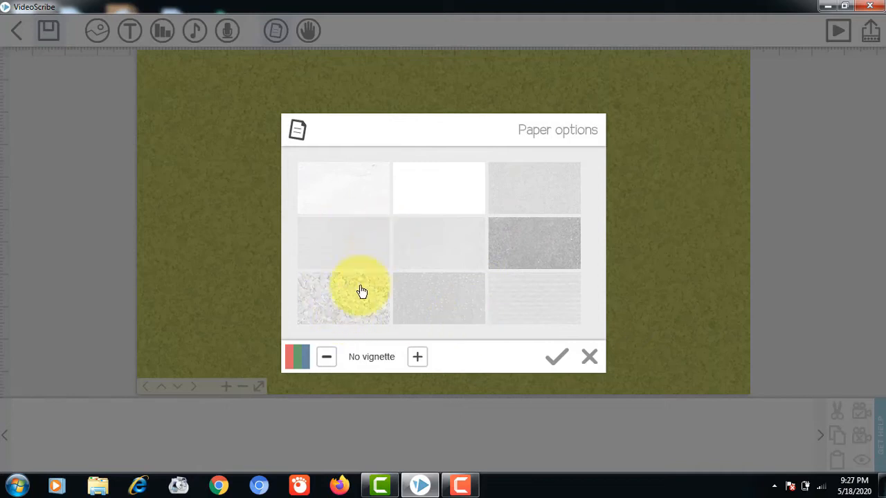
pyautogui.doubleClick(337, 305)
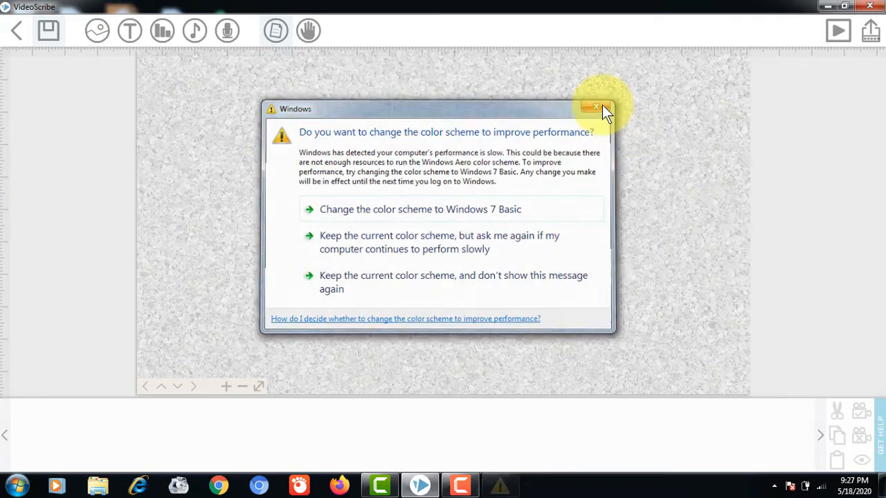
pyautogui.click(603, 105)
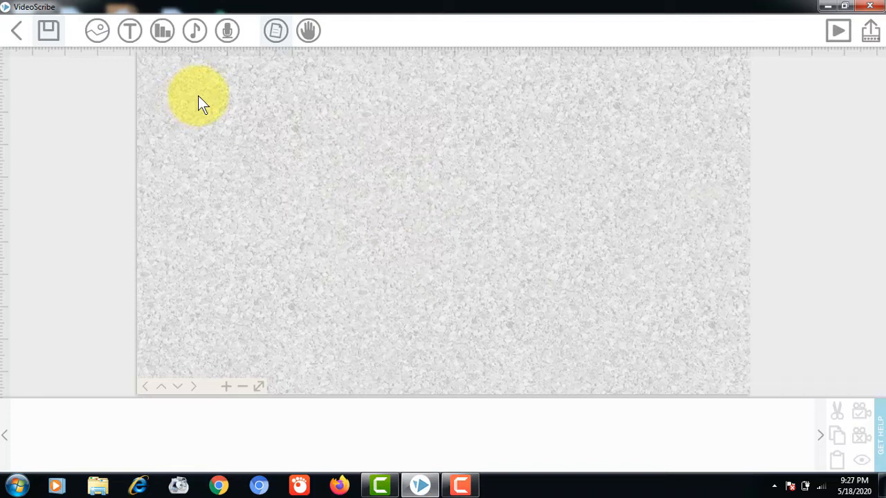
# Browse the Callout, Process and People categories and the recent images in the image library without adding an image
pyautogui.click(99, 38)
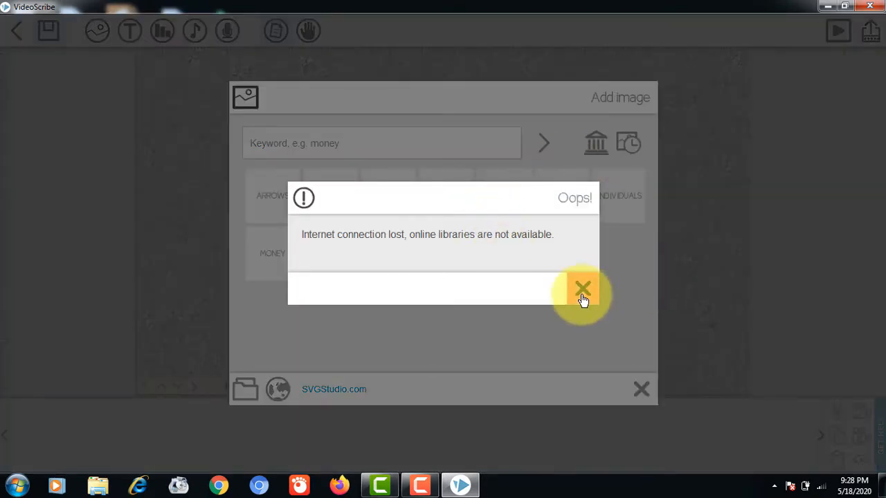
pyautogui.click(582, 293)
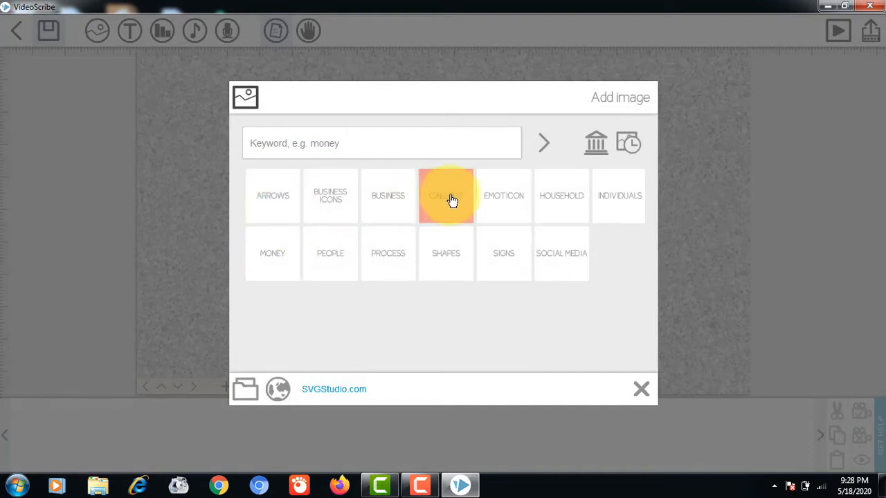
pyautogui.click(433, 202)
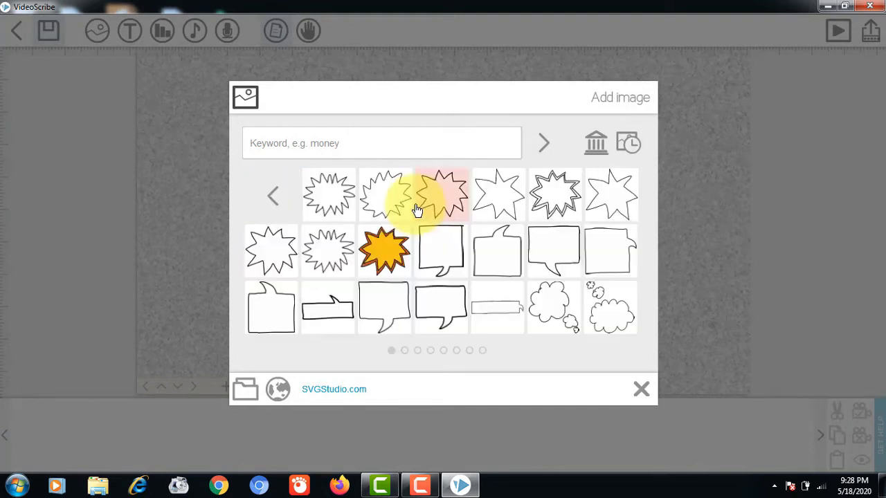
pyautogui.click(279, 200)
pyautogui.click(389, 267)
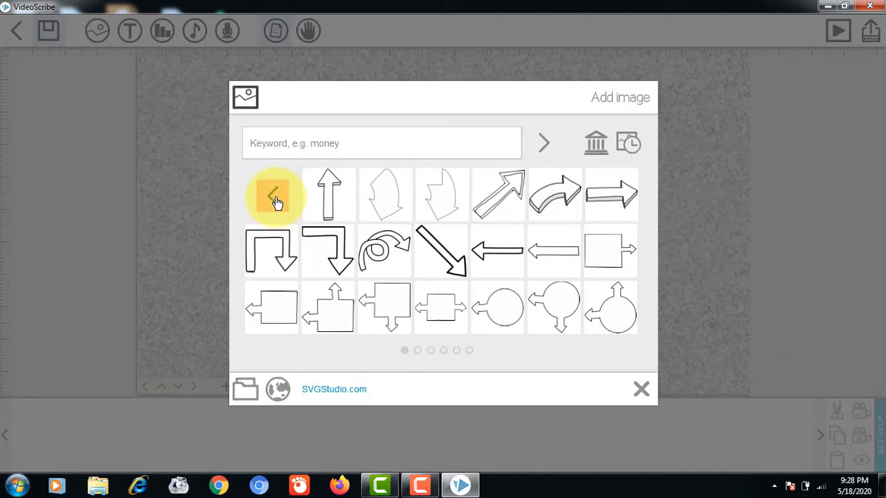
pyautogui.click(276, 200)
pyautogui.click(326, 258)
pyautogui.scroll(-2, 413, 256)
pyautogui.scroll(2, 412, 256)
pyautogui.scroll(4, 340, 270)
pyautogui.scroll(3, 339, 271)
pyautogui.click(271, 193)
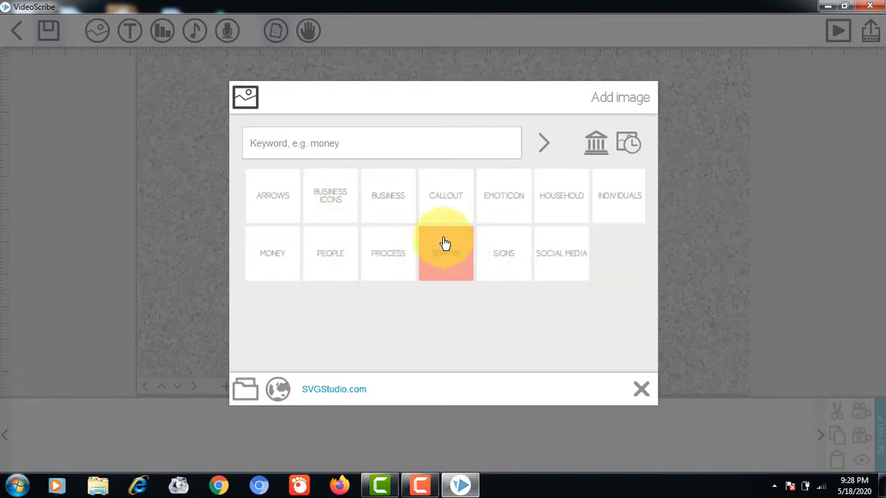
pyautogui.click(640, 392)
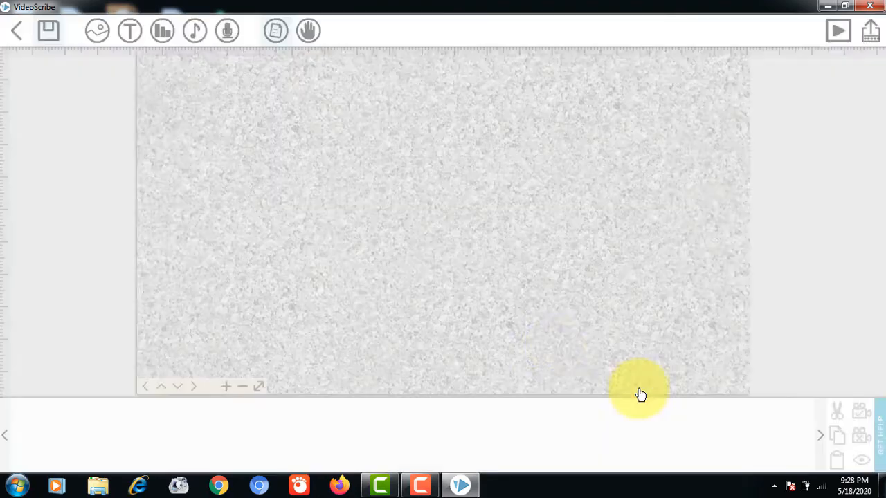
pyautogui.click(101, 39)
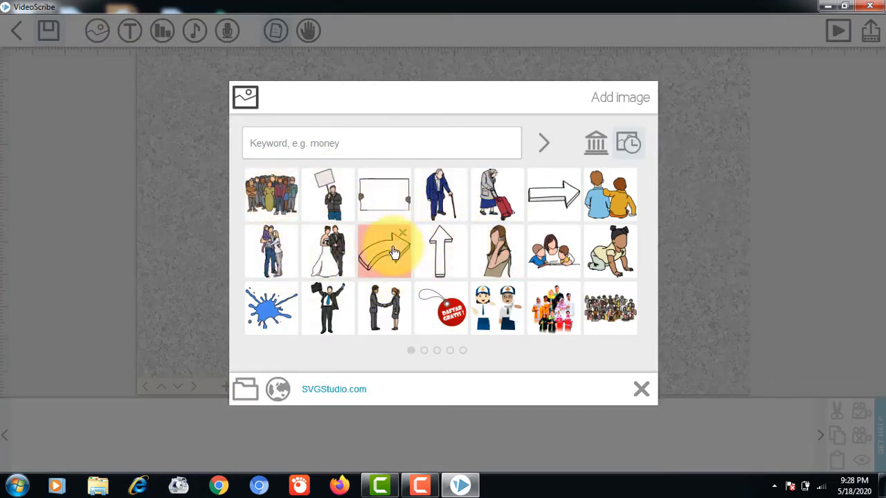
pyautogui.click(637, 393)
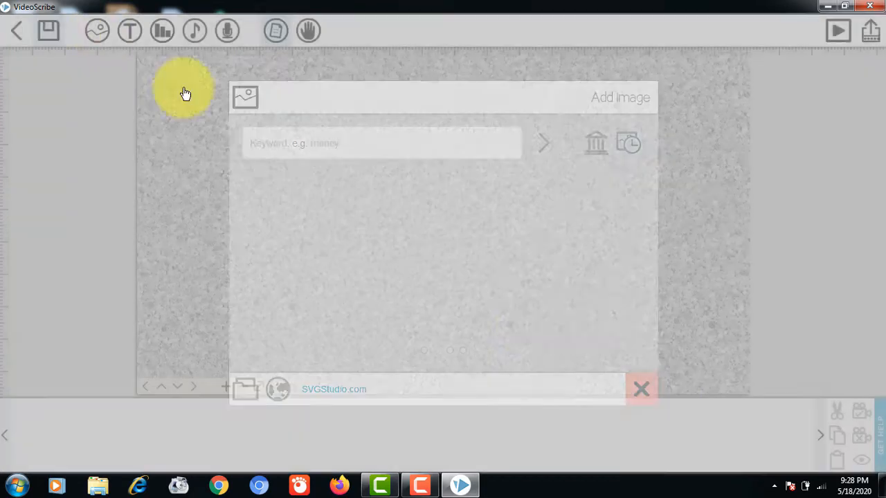
# Enter the two-line text "SIKLUS PERUBAHAN BENTUK" and "PADA MANUSIA" for a new text element
pyautogui.click(132, 38)
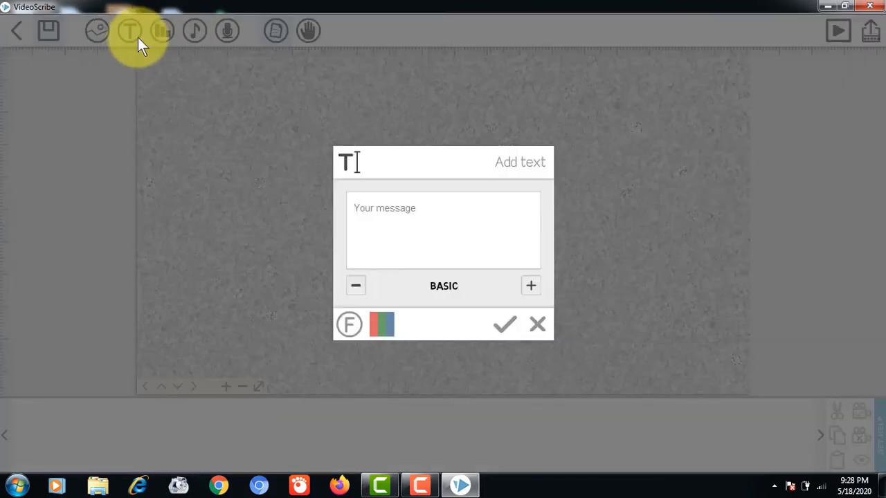
pyautogui.click(385, 205)
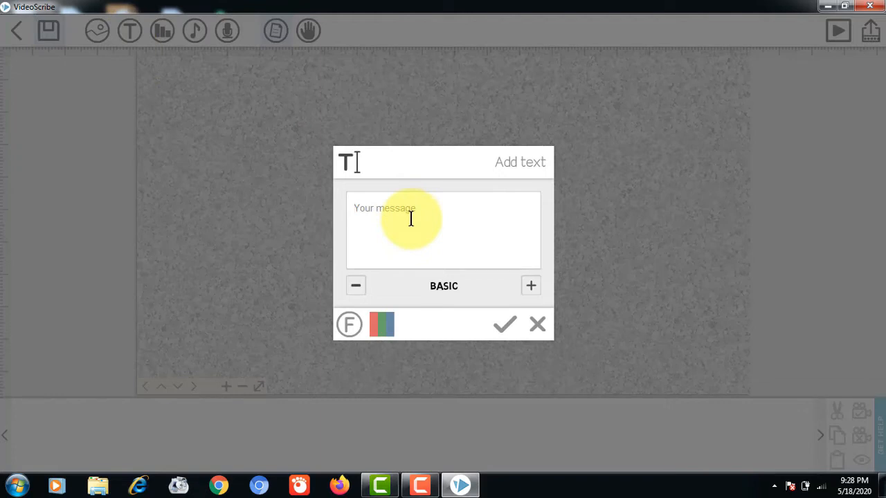
pyautogui.write('SIKLUS PERUBAHAN BENTUK')
pyautogui.press('Return')
pyautogui.write('PADA MANUSIA')
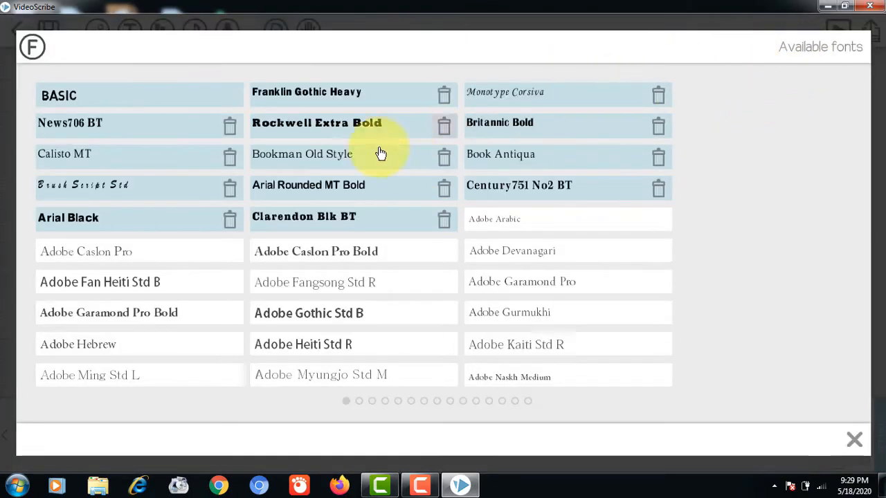
# Import the Clarendon Blk BT font with basic characters and add the title text to the canvas in it
pyautogui.click(376, 391)
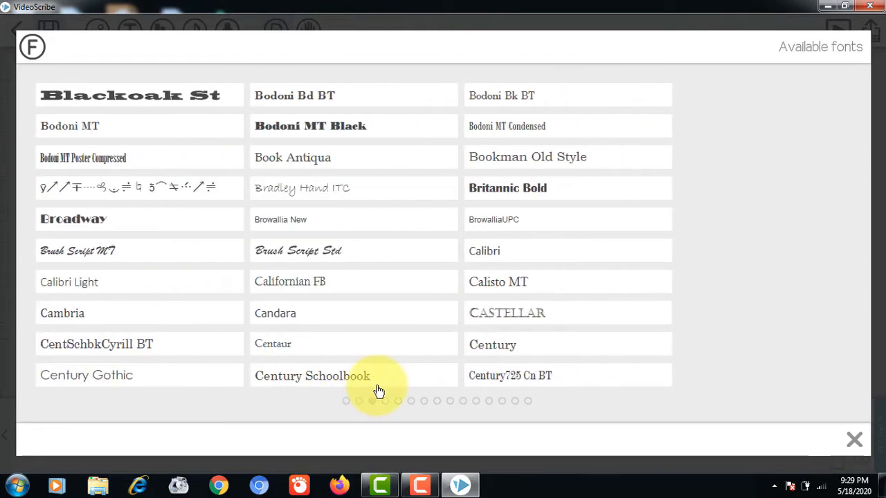
pyautogui.click(378, 392)
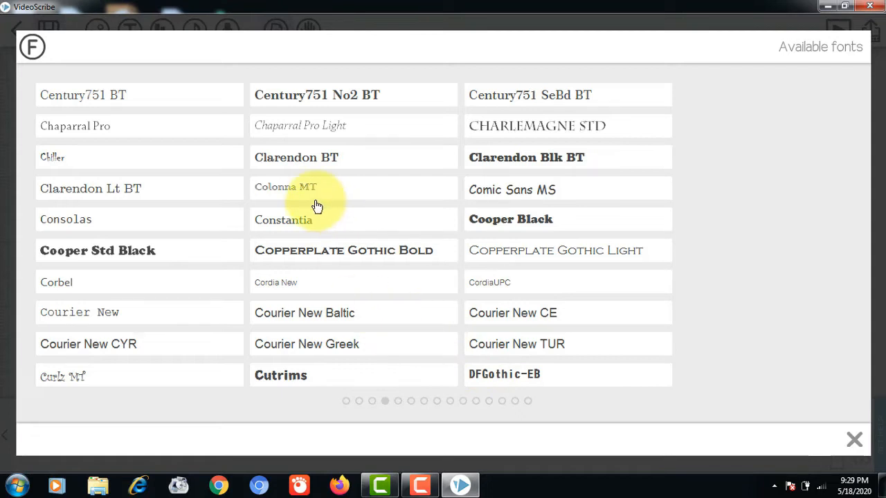
pyautogui.click(537, 164)
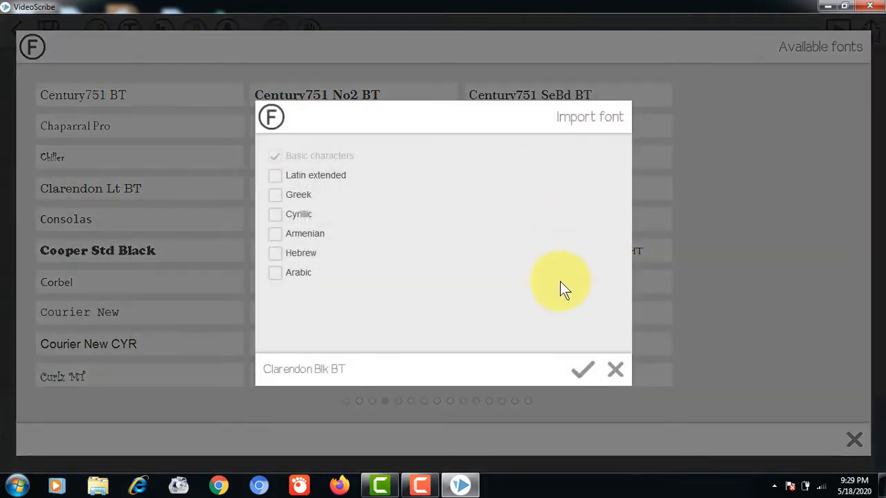
pyautogui.click(582, 370)
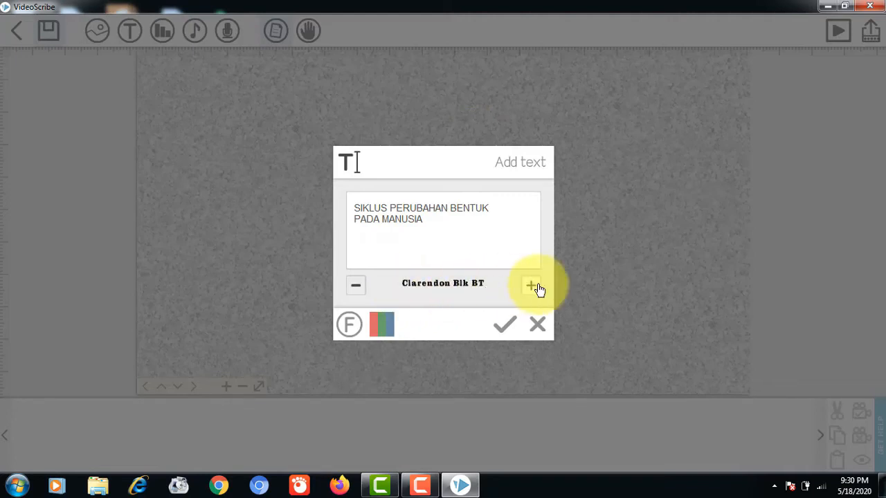
pyautogui.click(504, 328)
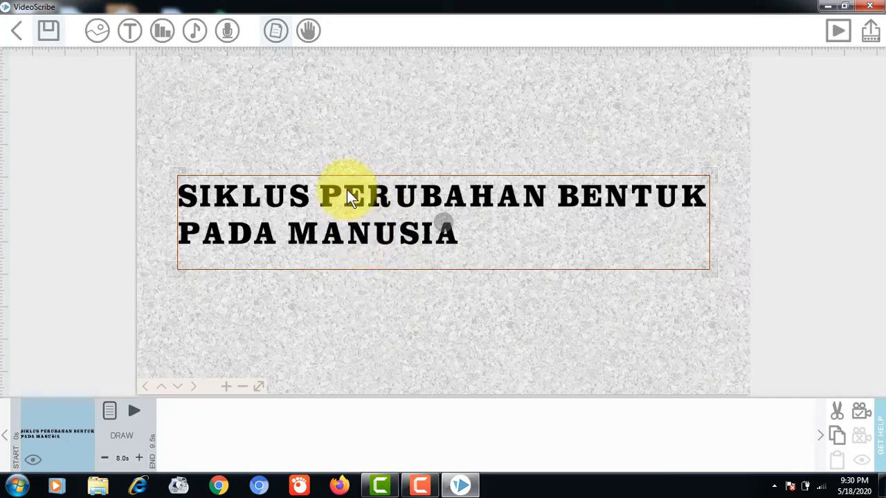
# Try the text alignments in the title's text properties and set the text to centred
pyautogui.doubleClick(358, 236)
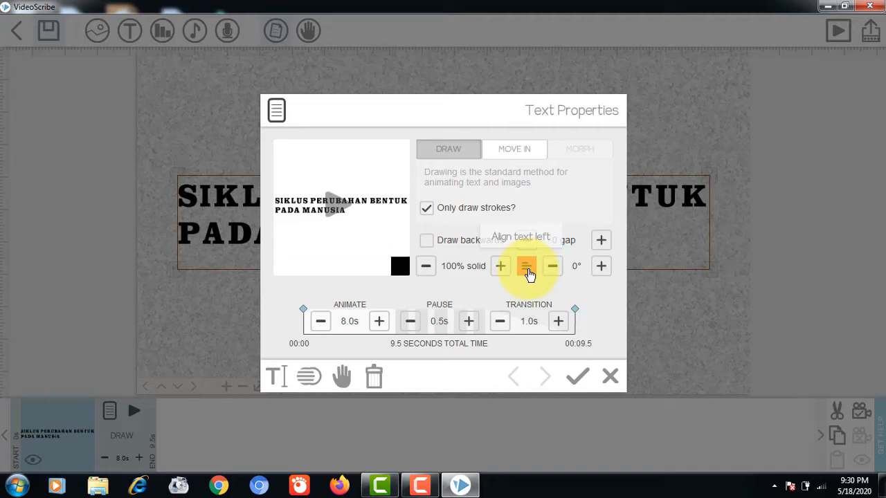
pyautogui.click(528, 270)
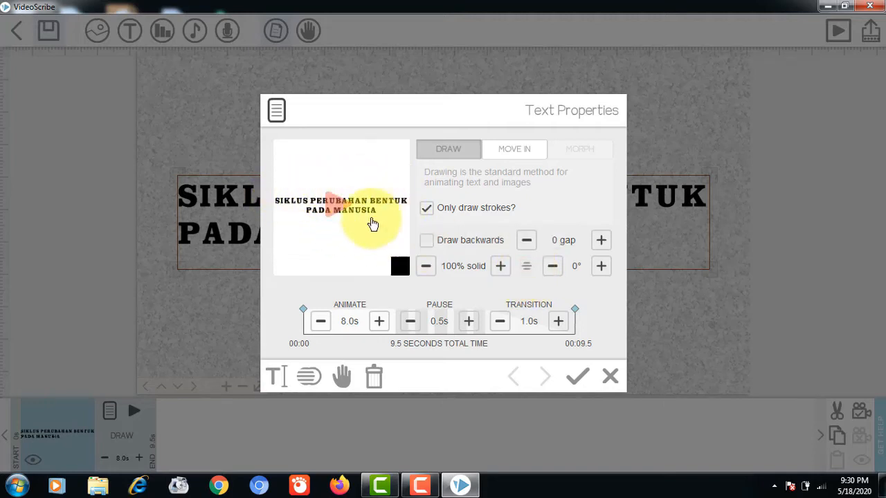
pyautogui.click(527, 266)
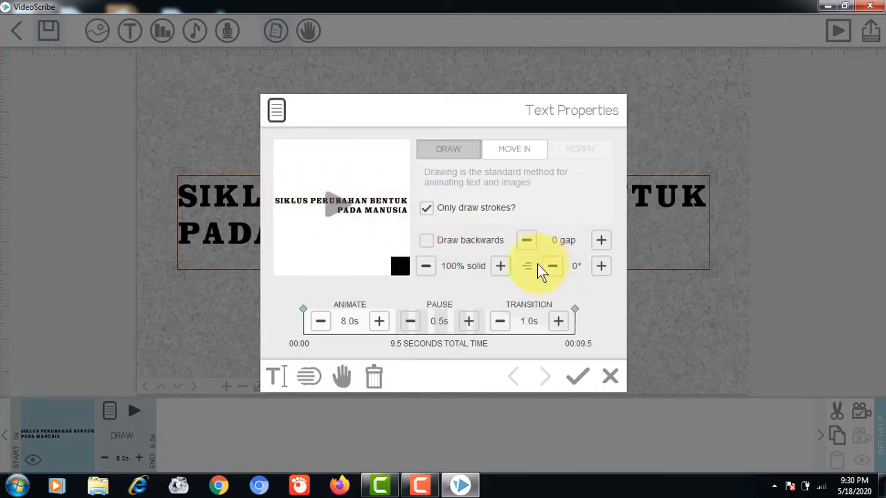
pyautogui.click(528, 269)
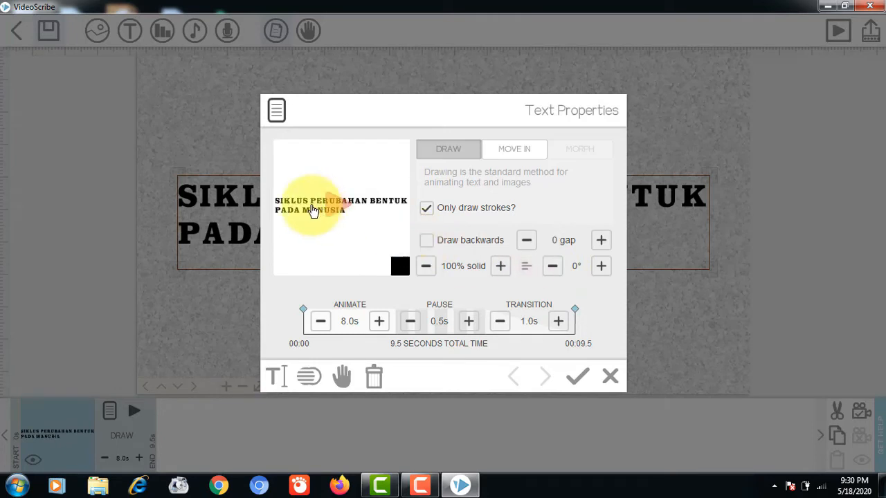
pyautogui.click(525, 267)
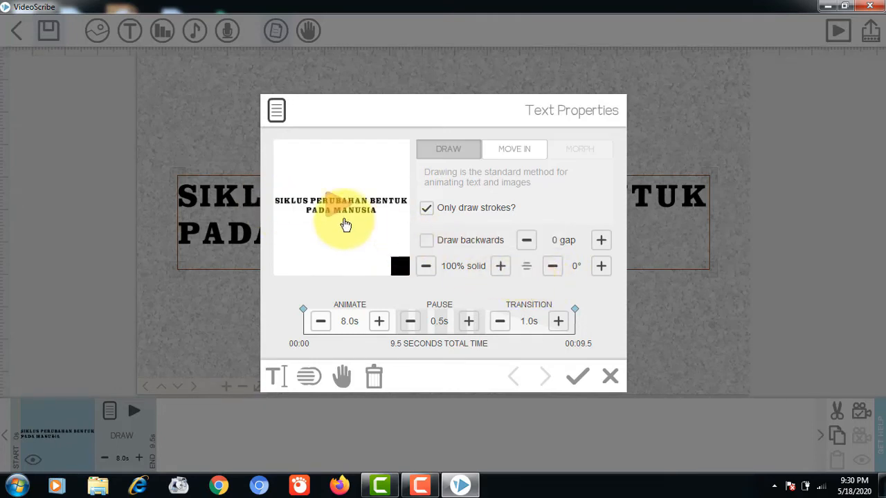
# Set the title's animate time to 3.0 seconds and apply the text properties
pyautogui.click(322, 324)
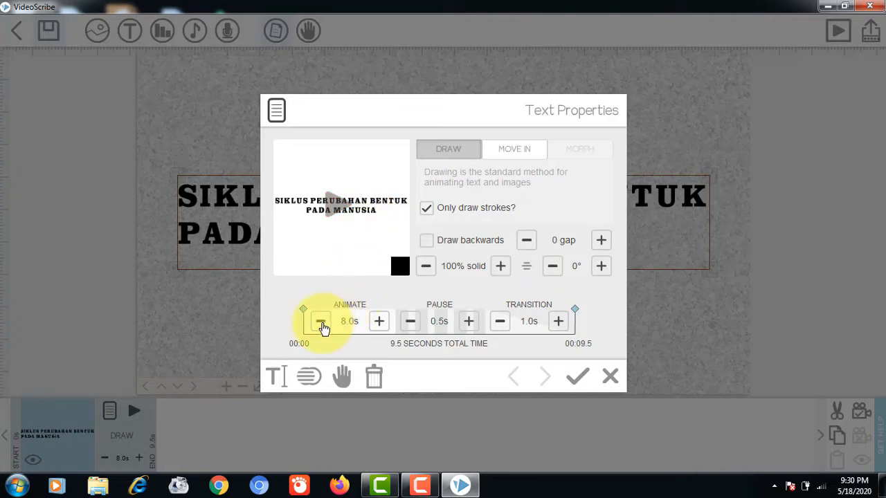
pyautogui.click(320, 324)
pyautogui.click(320, 323)
pyautogui.click(320, 323)
pyautogui.click(320, 323)
pyautogui.click(320, 323)
pyautogui.click(320, 323)
pyautogui.click(321, 323)
pyautogui.click(320, 324)
pyautogui.click(321, 323)
pyautogui.click(321, 323)
pyautogui.click(320, 324)
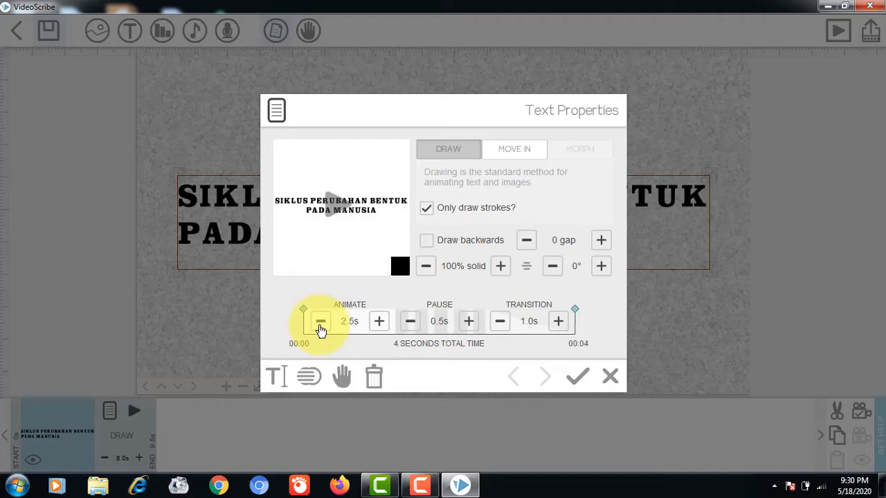
pyautogui.click(378, 323)
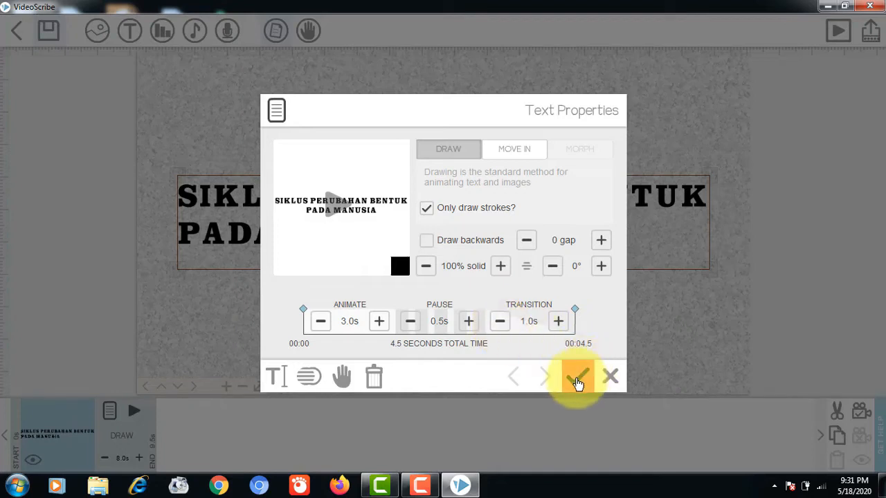
pyautogui.click(578, 381)
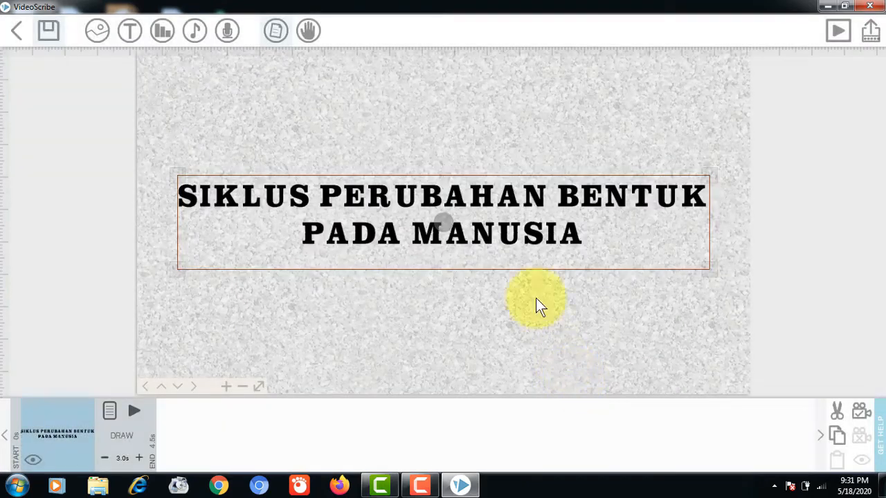
# Move the title slightly higher on the canvas and preview its drawing, turning off Zoom at end
pyautogui.moveTo(612, 196); pyautogui.dragTo(615, 184)
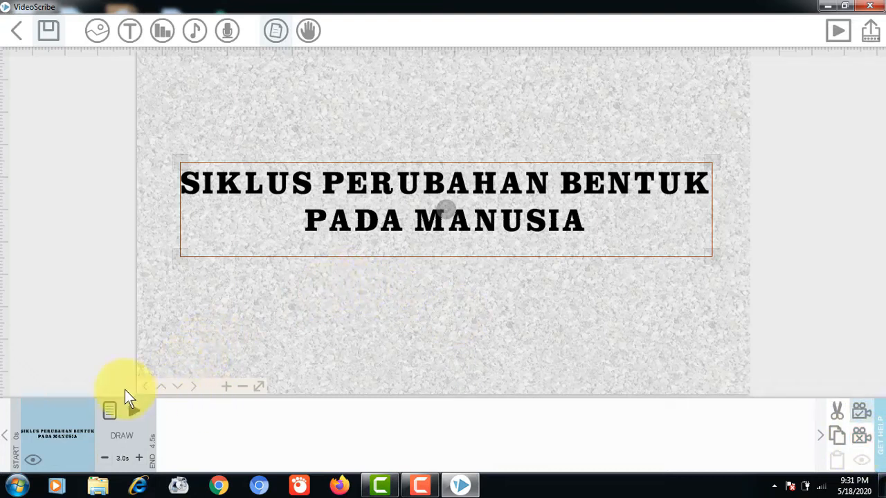
pyautogui.click(135, 413)
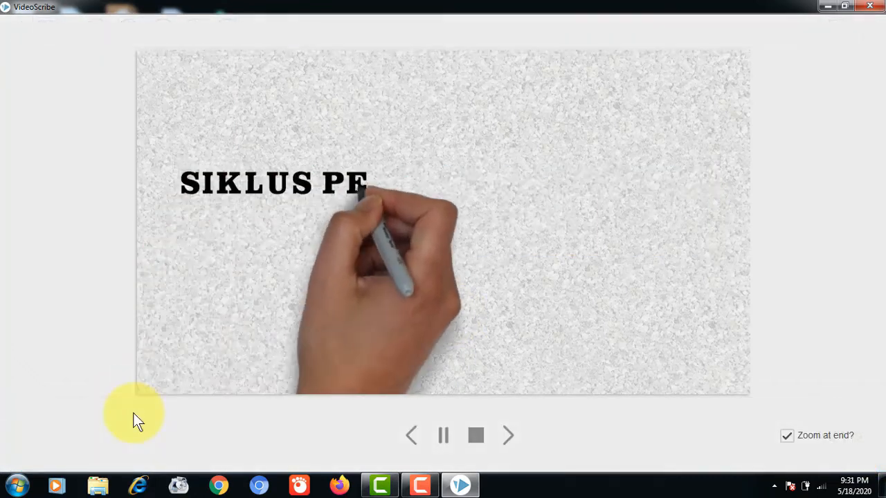
pyautogui.click(445, 437)
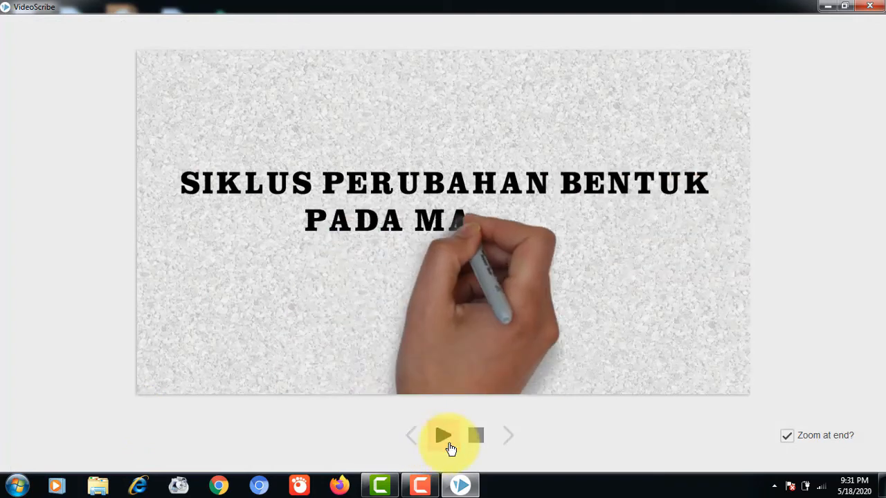
pyautogui.click(789, 438)
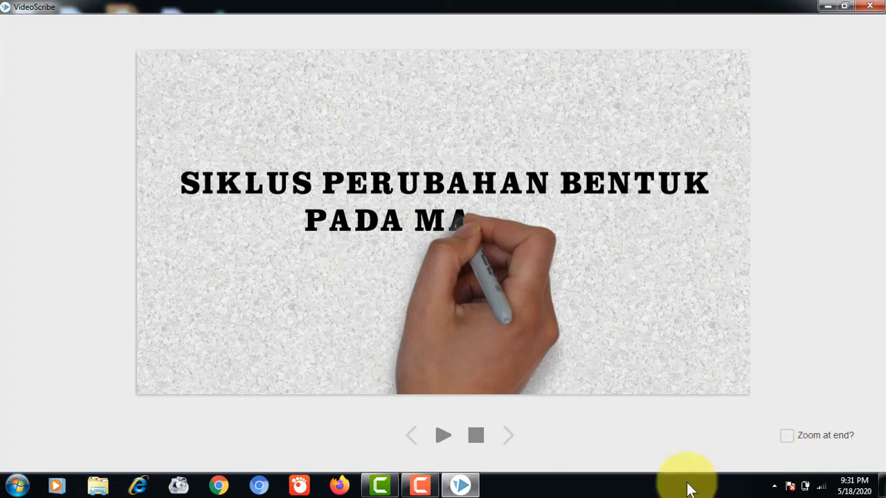
pyautogui.click(476, 435)
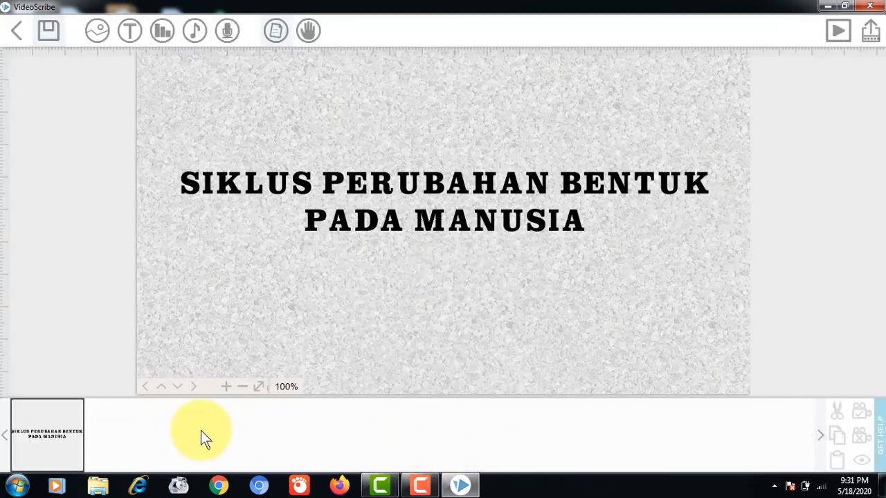
# Play the title's drawing animation again from its timeline element through to the end
pyautogui.click(56, 425)
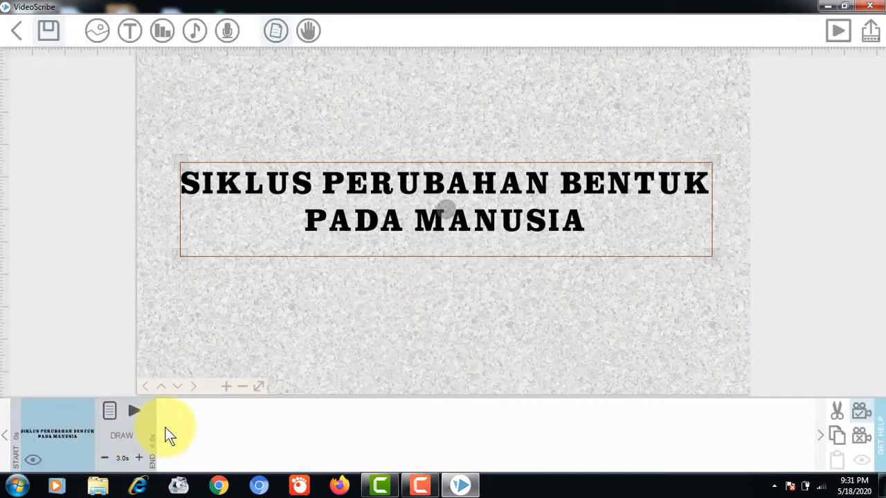
pyautogui.click(133, 410)
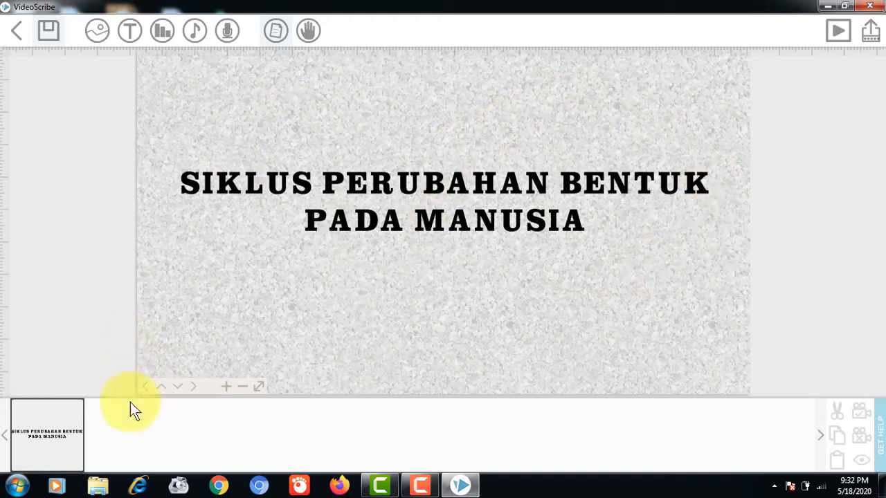
pyautogui.click(48, 447)
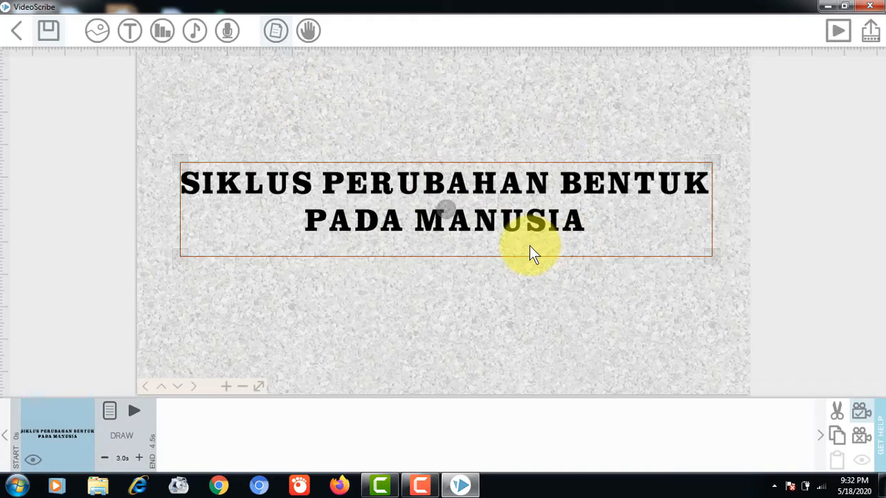
# Add the recent crawling baby image to an empty canvas area beyond the title, shrink it and place it at the area's left side
pyautogui.click(626, 302)
pyautogui.moveTo(626, 302); pyautogui.dragTo(40, 294)
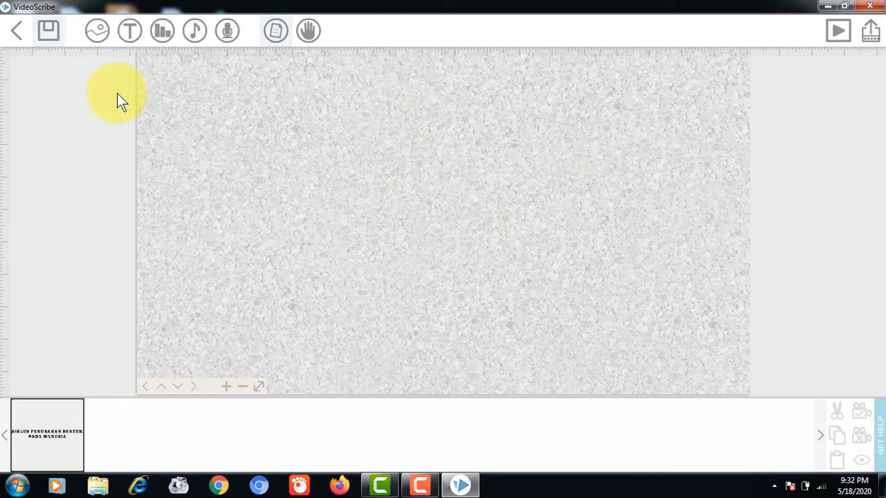
pyautogui.click(101, 34)
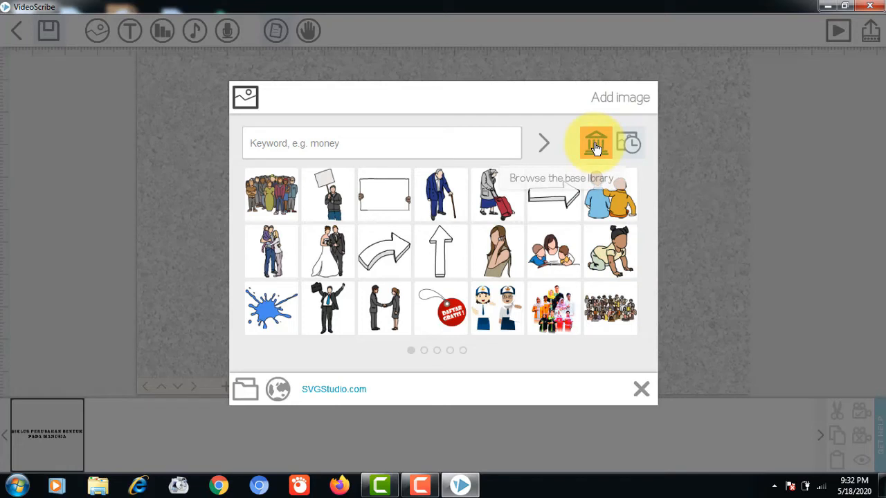
pyautogui.click(612, 264)
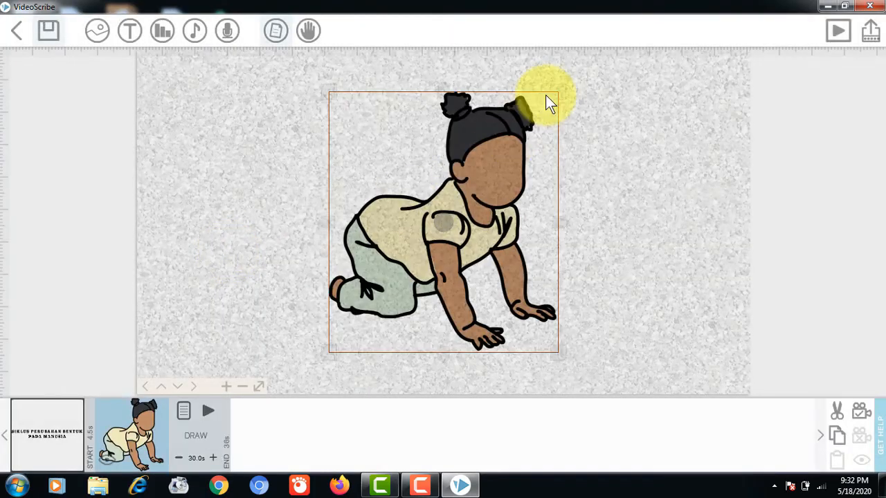
pyautogui.moveTo(558, 92); pyautogui.dragTo(512, 148)
pyautogui.moveTo(458, 190); pyautogui.dragTo(243, 216)
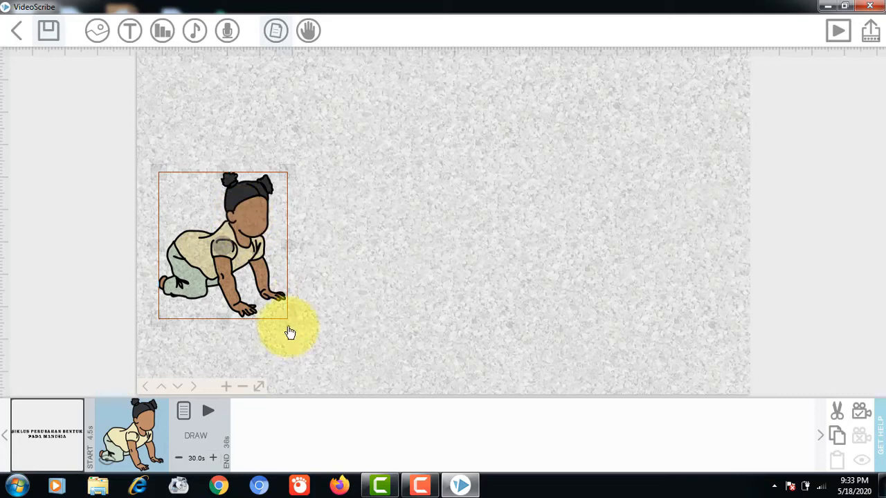
pyautogui.moveTo(286, 316); pyautogui.dragTo(268, 311)
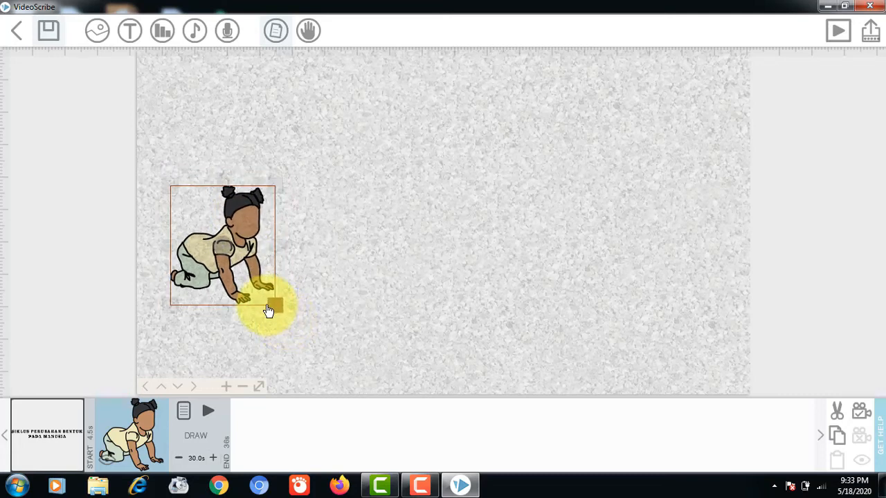
# Set the baby image's drawing time to 2 seconds, store the current view as its camera position and nudge the image slightly
pyautogui.click(197, 457)
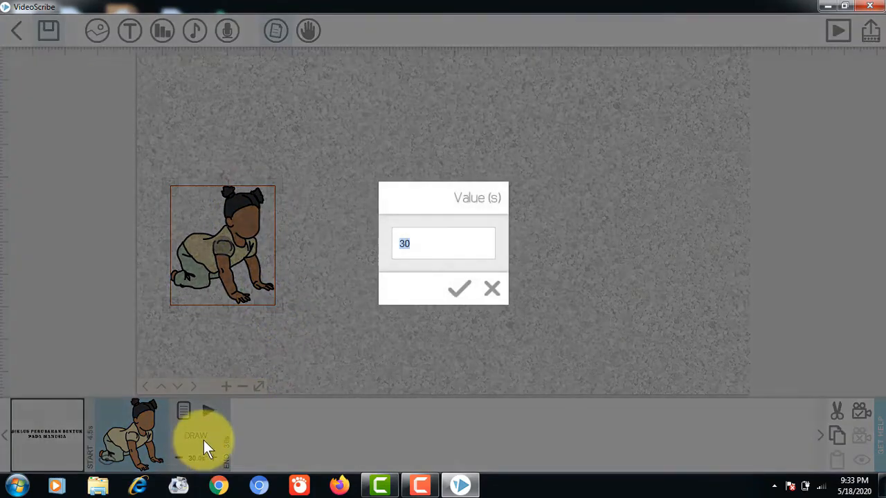
pyautogui.write('2')
pyautogui.click(461, 293)
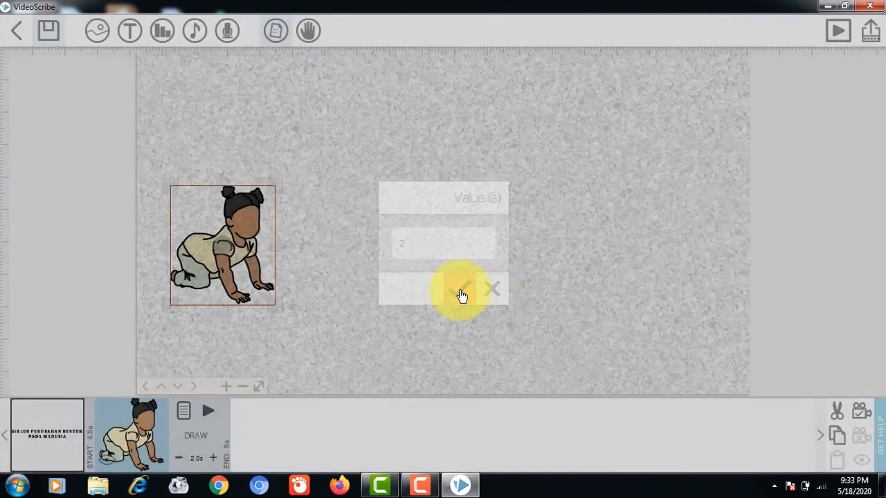
pyautogui.click(860, 415)
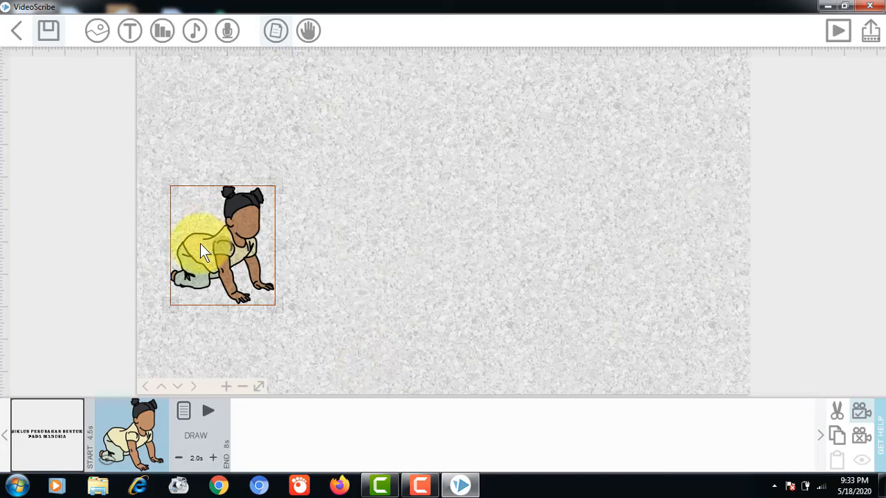
pyautogui.moveTo(200, 243); pyautogui.dragTo(197, 250)
# Add the text "Bayi" in Clarendon Blk BT and place it directly beneath the crawling baby
pyautogui.click(130, 33)
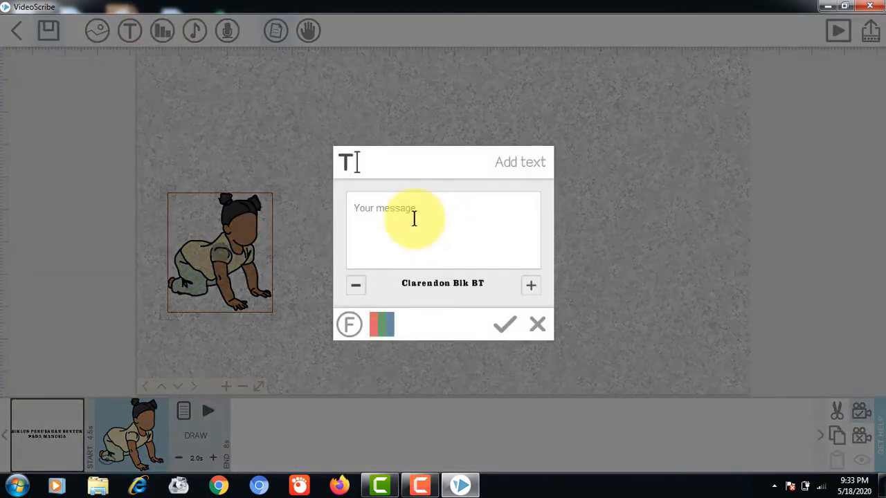
pyautogui.write('Bay')
pyautogui.press('BackSpace')
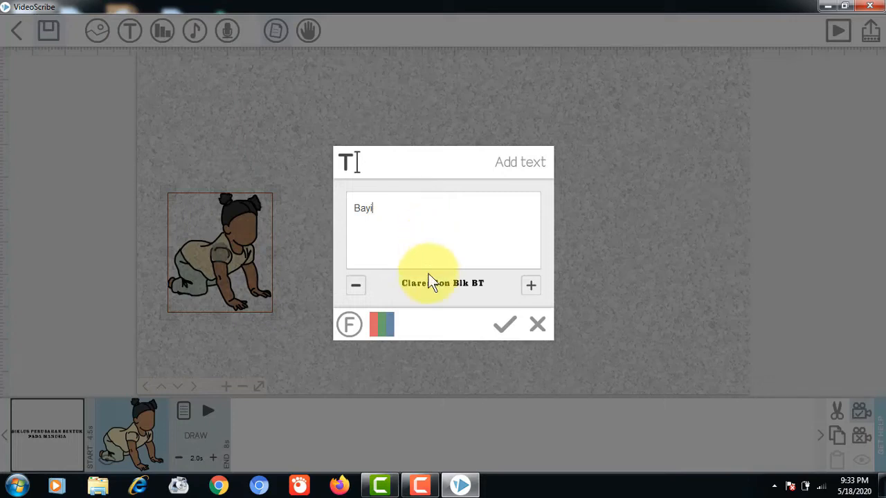
pyautogui.click(506, 326)
pyautogui.moveTo(456, 249); pyautogui.dragTo(238, 333)
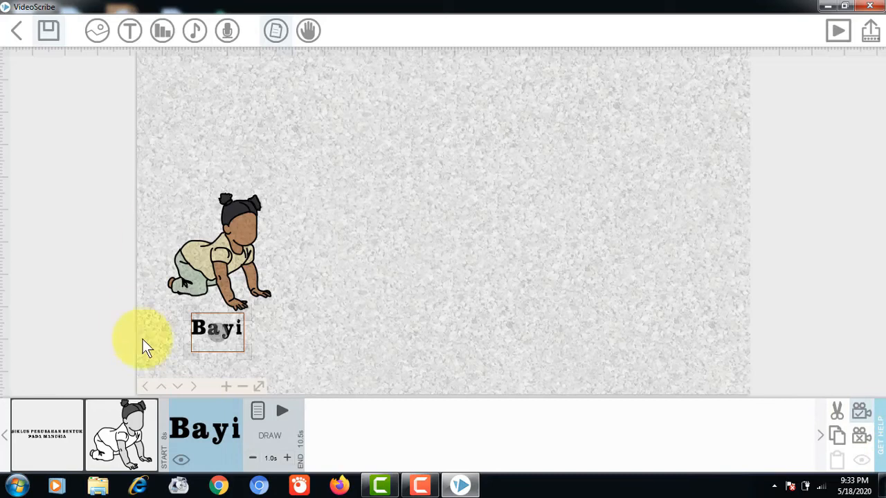
pyautogui.click(303, 261)
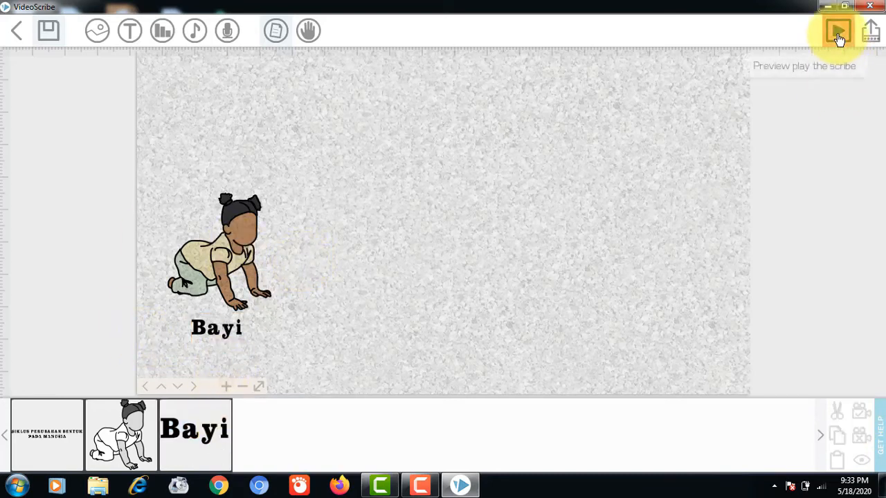
# Preview the animation starting from the crawling baby image
pyautogui.click(151, 443)
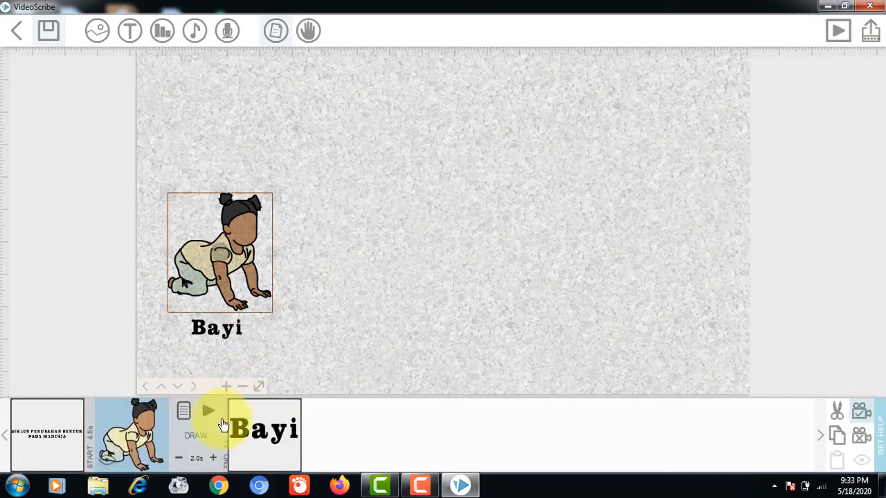
pyautogui.click(209, 408)
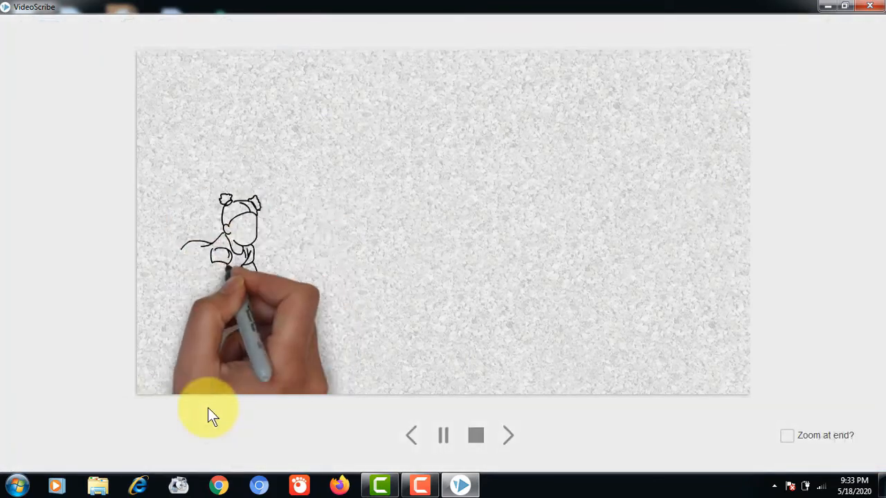
pyautogui.click(473, 439)
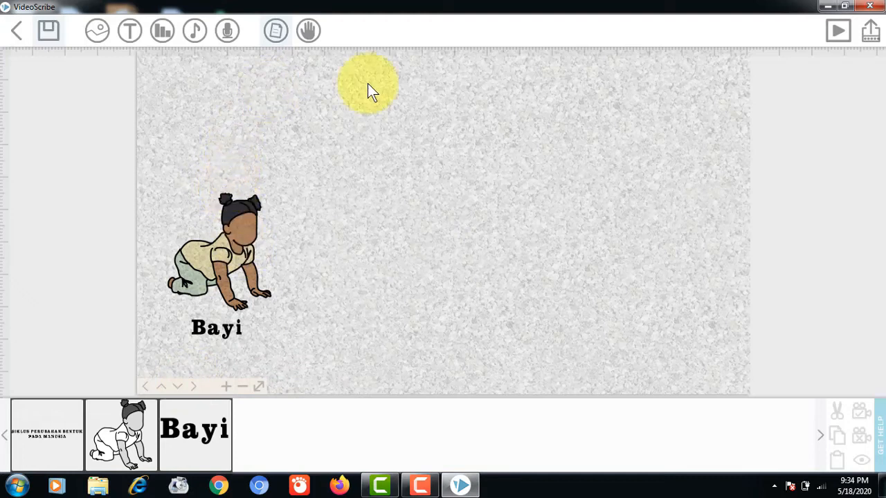
# Add the curved arrow from the recent images, shrink it and place it just above the crawling baby
pyautogui.click(97, 30)
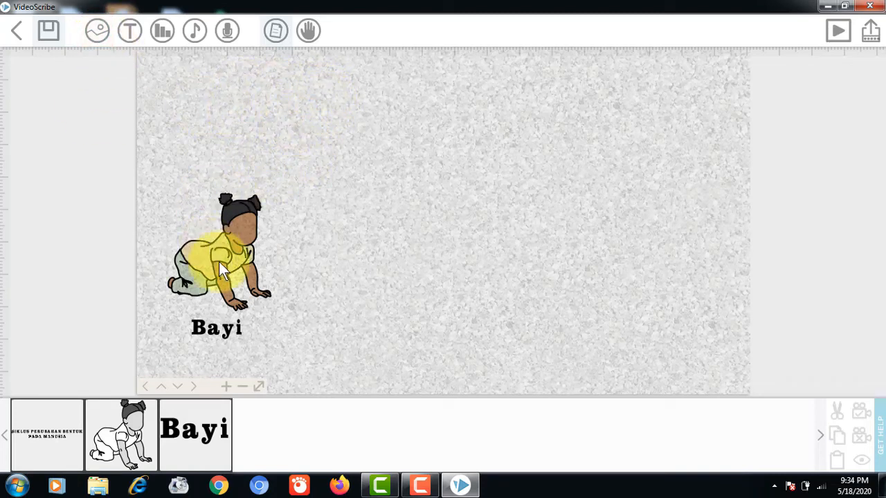
pyautogui.click(97, 31)
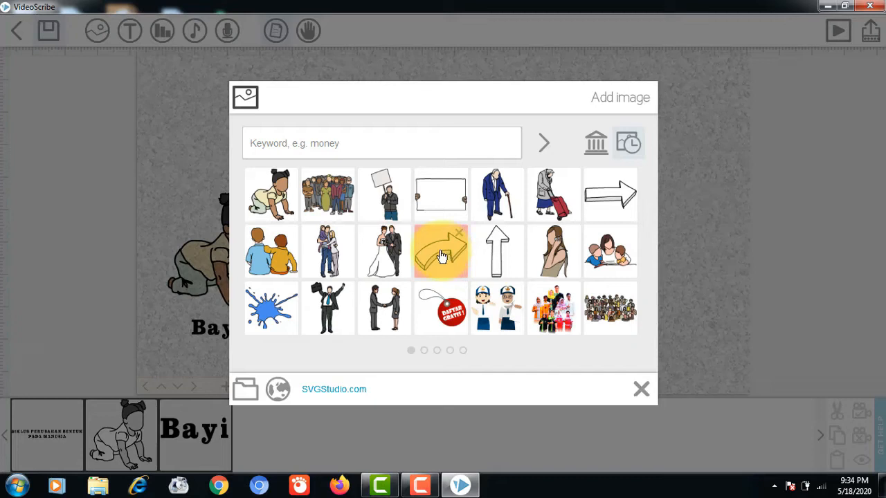
pyautogui.click(442, 253)
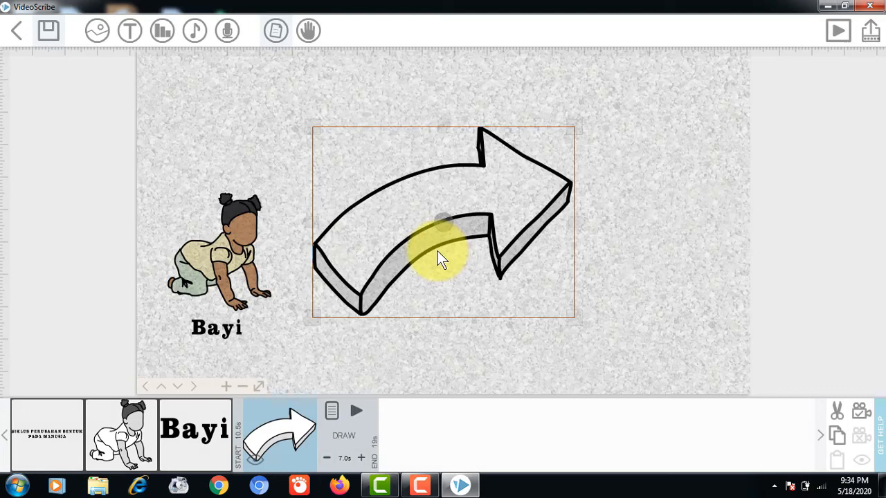
pyautogui.moveTo(580, 130); pyautogui.dragTo(254, 165)
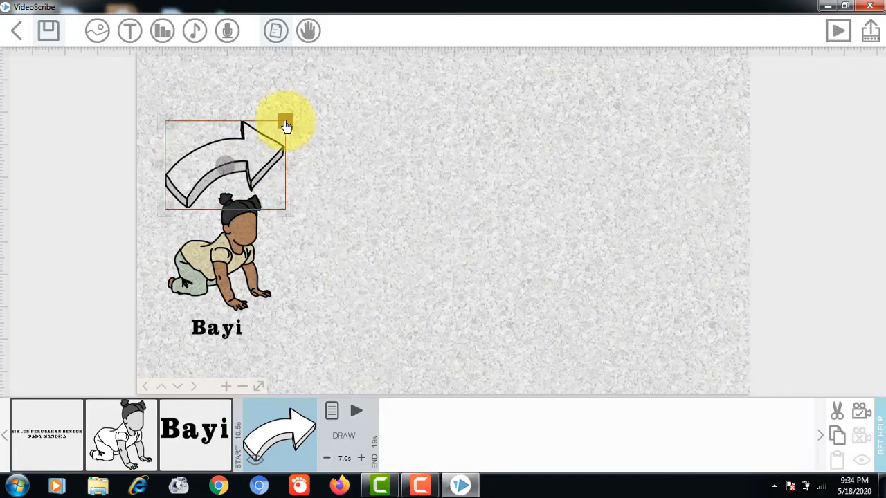
pyautogui.moveTo(276, 131); pyautogui.dragTo(279, 129)
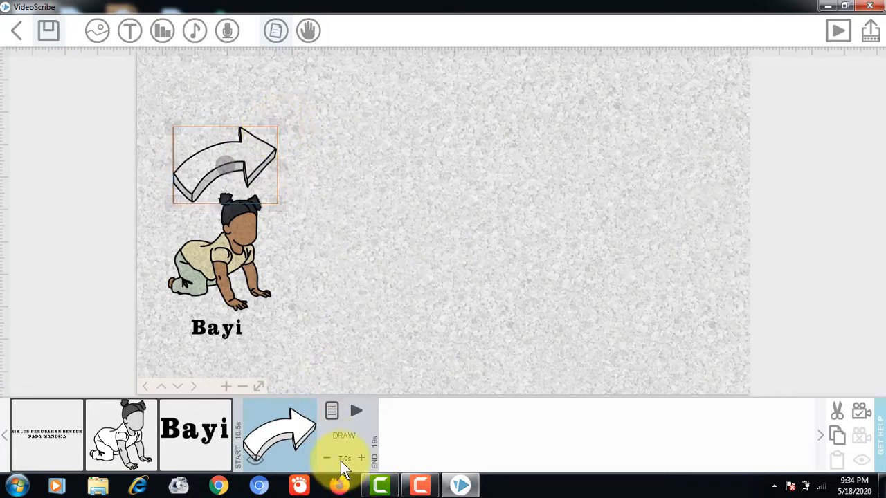
# Set the curved arrow's drawing time to 1 second
pyautogui.click(344, 459)
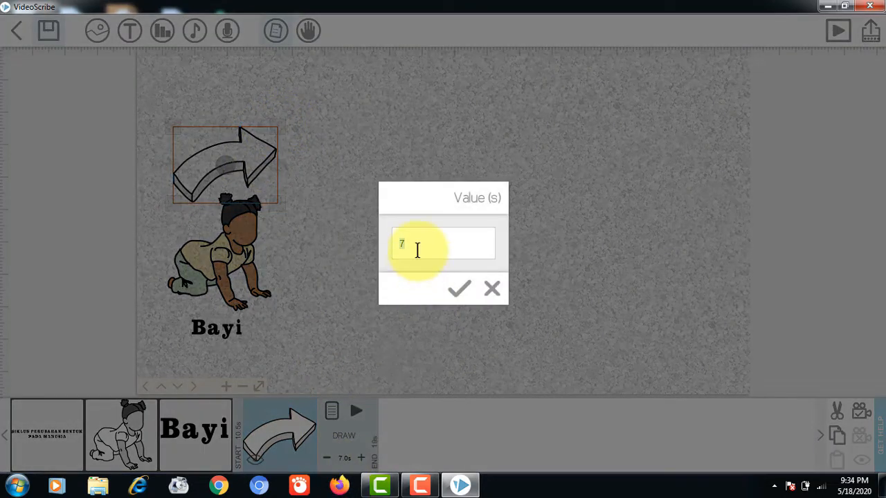
pyautogui.write('1')
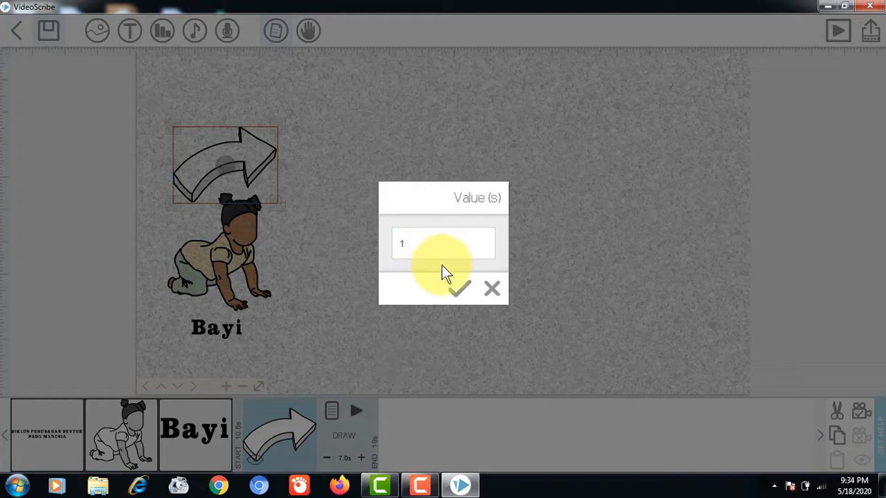
pyautogui.click(460, 293)
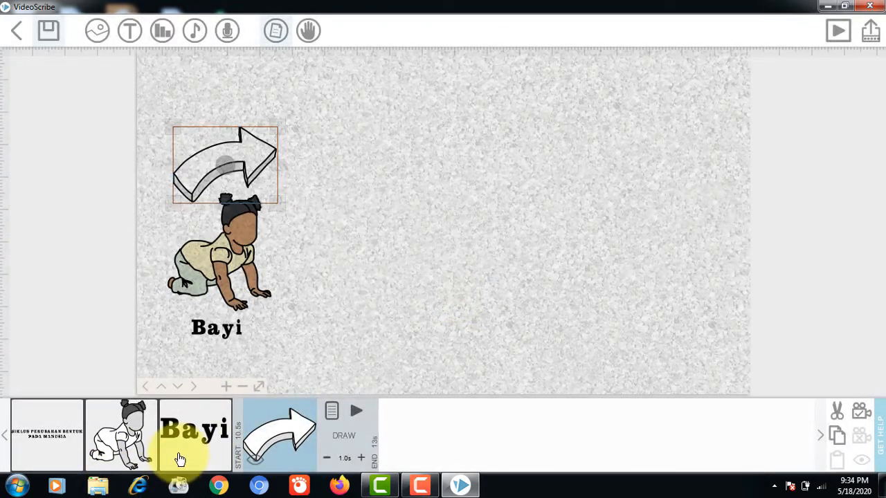
# Set the curved arrow's camera position to the current view and preview the animation from that arrow
pyautogui.click(861, 412)
pyautogui.click(352, 416)
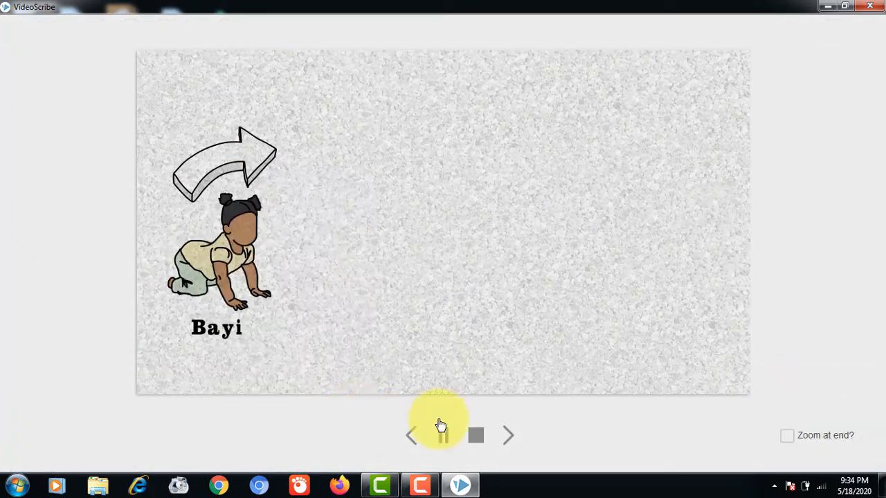
pyautogui.click(472, 436)
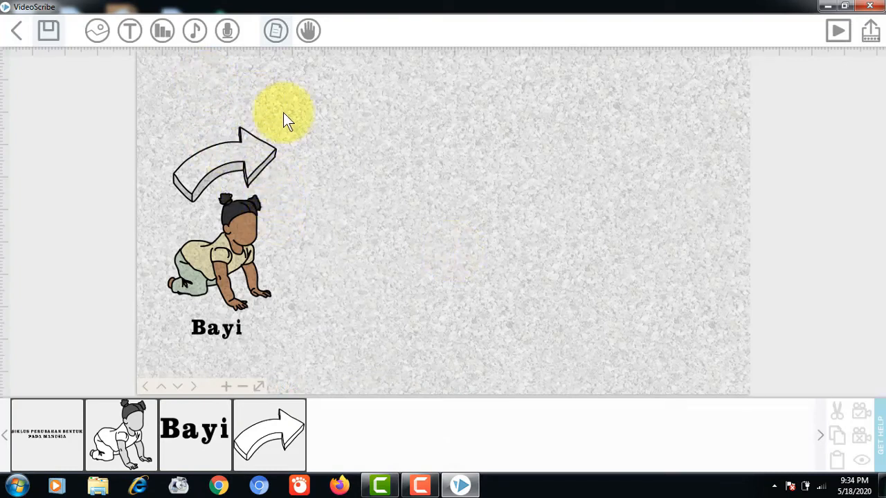
# Add the image of two seated boys from the recent images, shrink it and place it at the curved arrow's tip
pyautogui.click(97, 31)
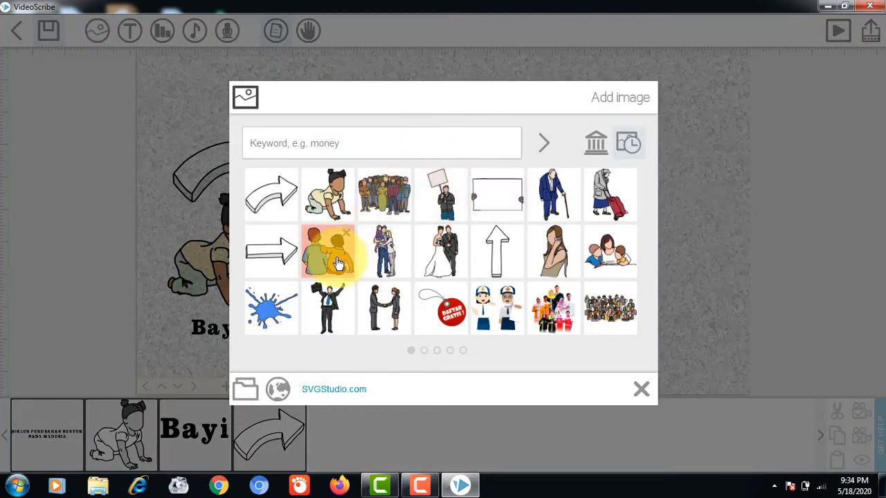
pyautogui.click(338, 263)
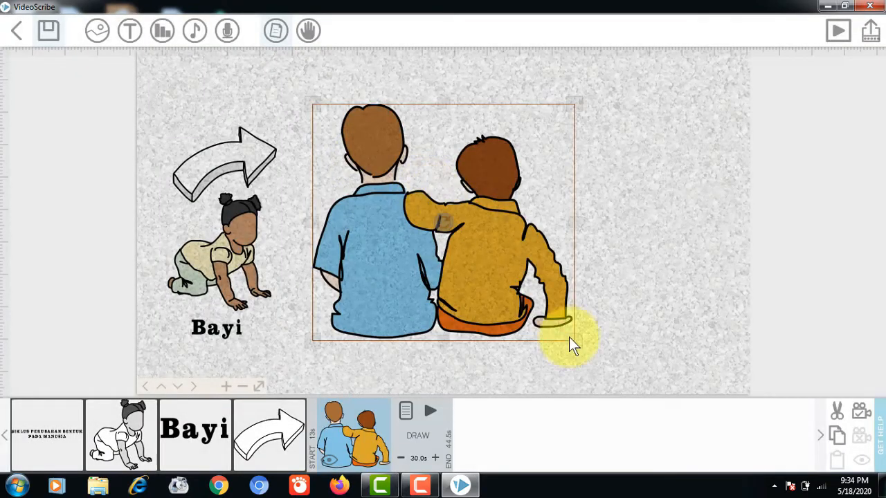
pyautogui.moveTo(576, 344); pyautogui.dragTo(485, 267)
pyautogui.moveTo(443, 233); pyautogui.dragTo(350, 148)
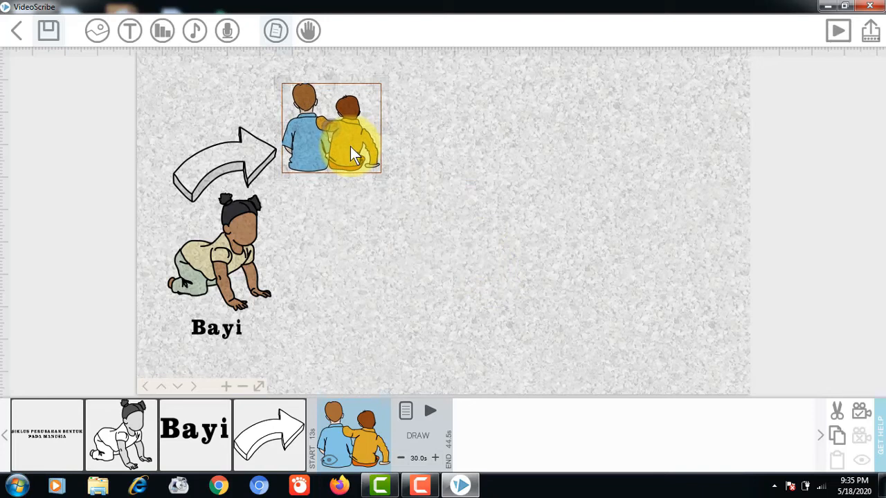
# Set the drawing time of the two seated boys image to 3 seconds
pyautogui.click(418, 457)
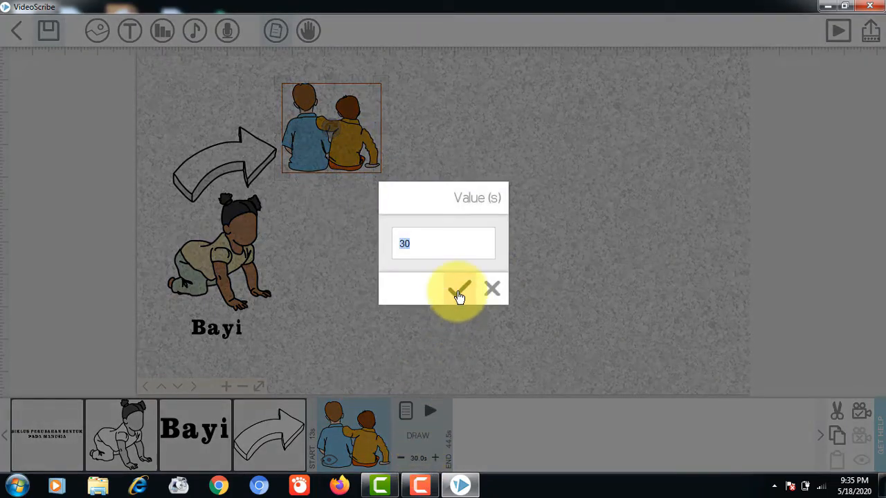
pyautogui.write('3')
pyautogui.click(459, 292)
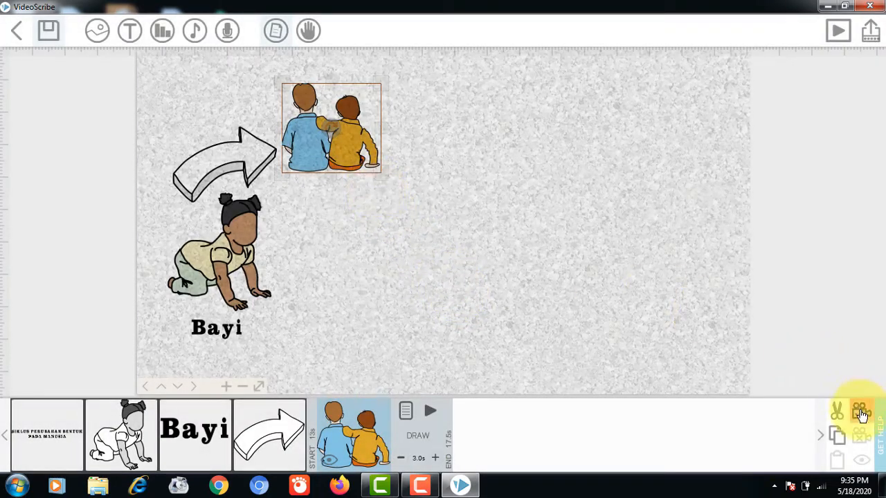
# Add the text "Anak-Anak" in Clarendon Blk BT to the canvas
pyautogui.click(129, 30)
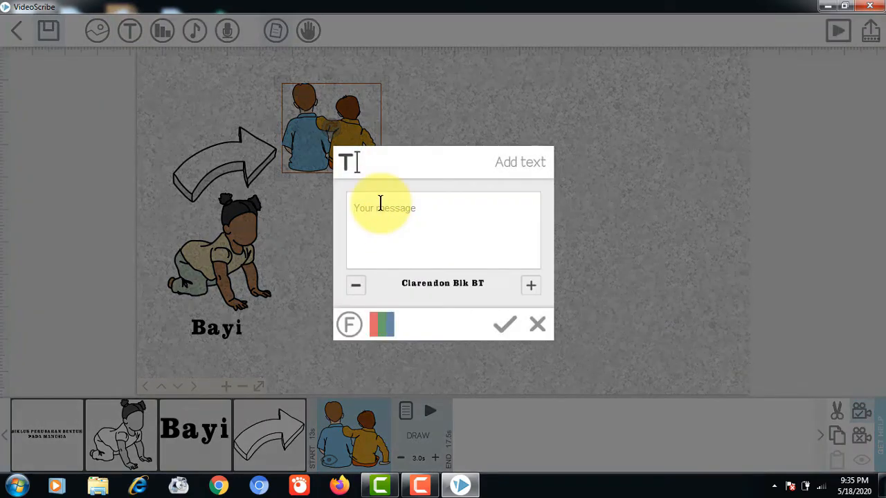
pyautogui.write('Anak-Anak')
pyautogui.click(511, 326)
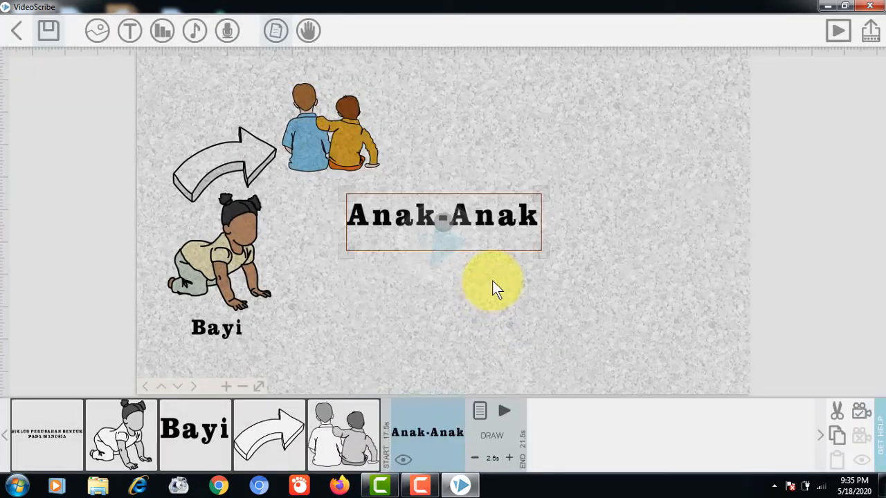